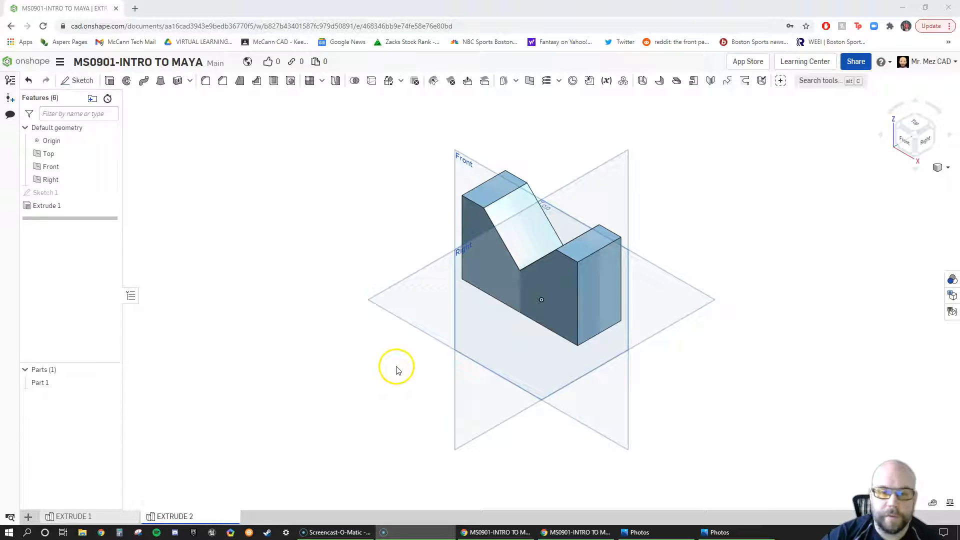
Step: Switch to Photos and review the REVOLVE 1 and REVOLVE 2 reference drawings, then return to Onshape
left_click(362, 406)
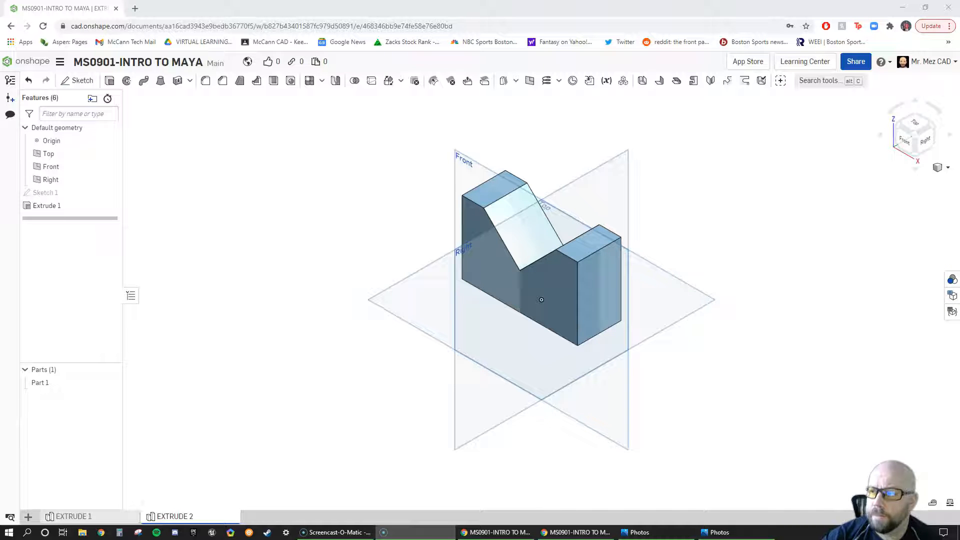
left_click_drag(959, 70, 323, 5)
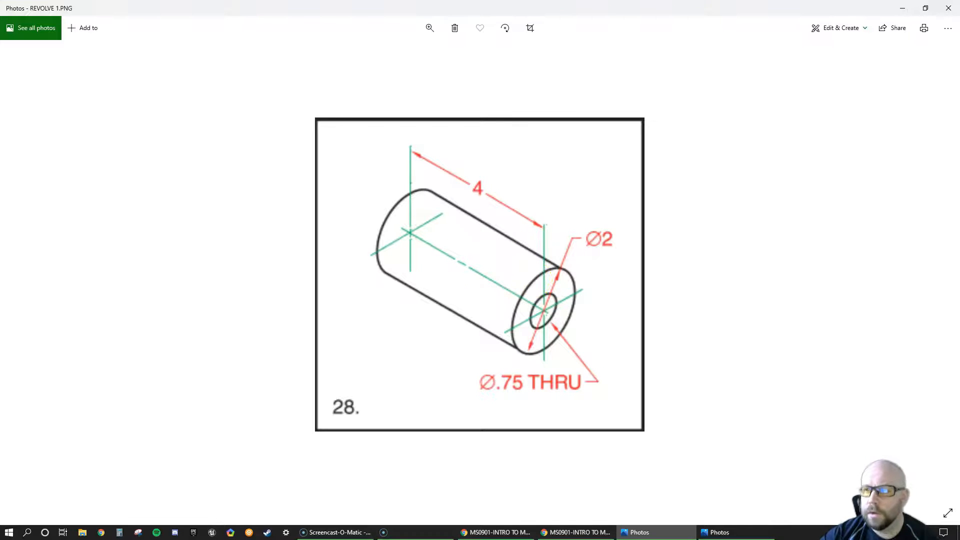
left_click_drag(959, 127, 428, 1)
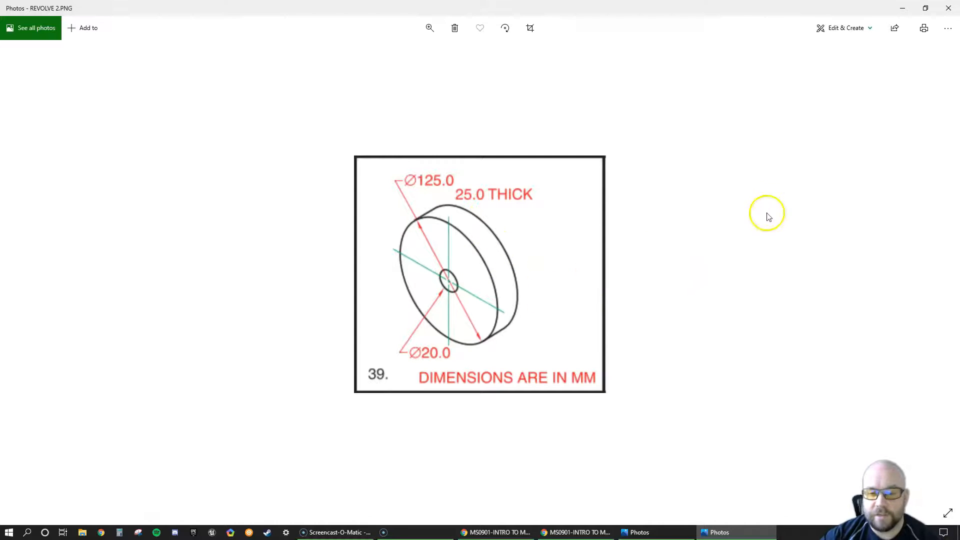
left_click_drag(437, 10, 959, 205)
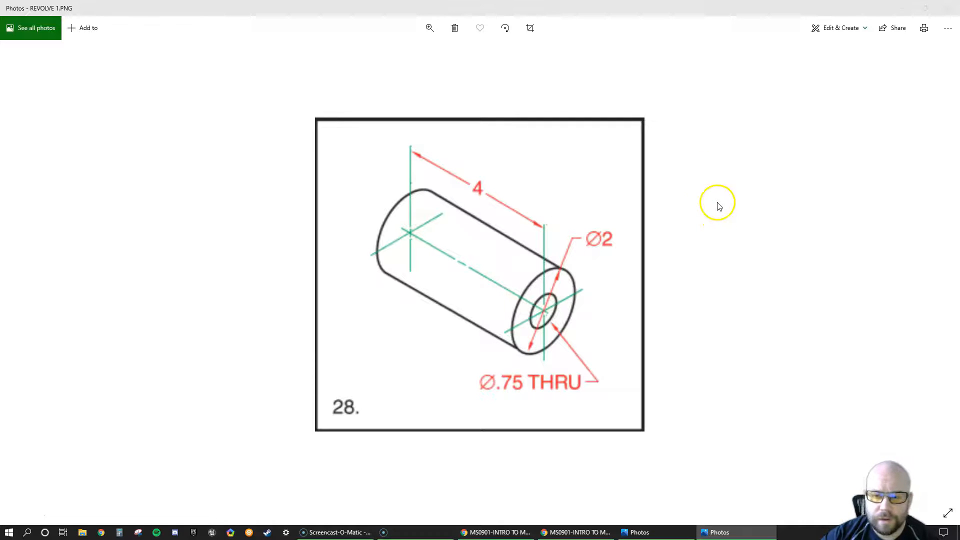
double_click(475, 11)
left_click_drag(475, 11, 959, 90)
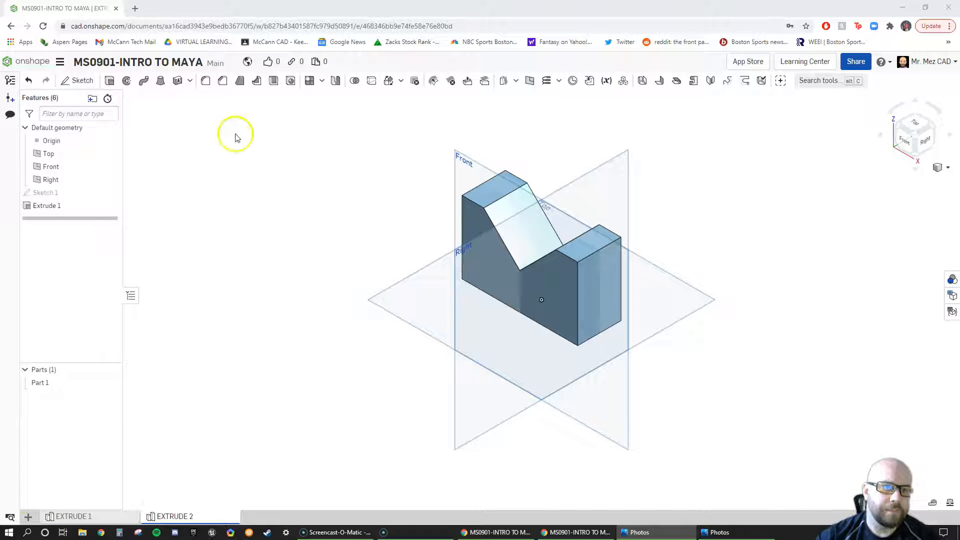
Step: Rename the document to MS0901-INTRO TO MODELING
left_click(169, 63)
left_click(172, 62)
left_click_drag(172, 63, 215, 61)
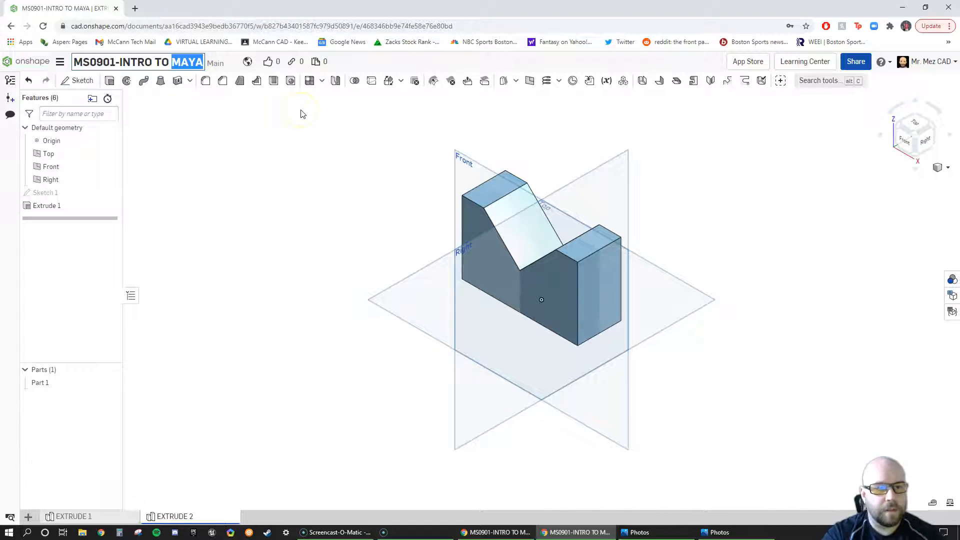
type("MODELING")
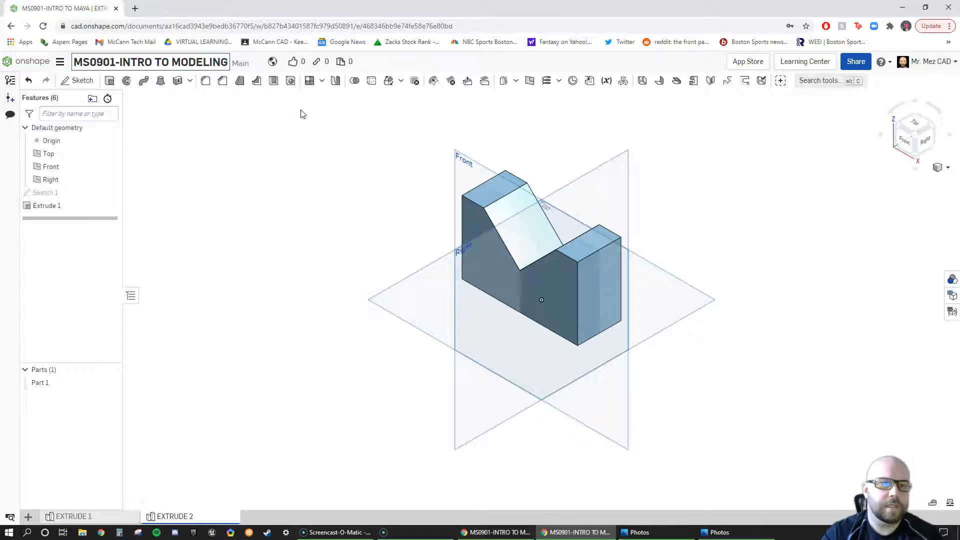
key("Return")
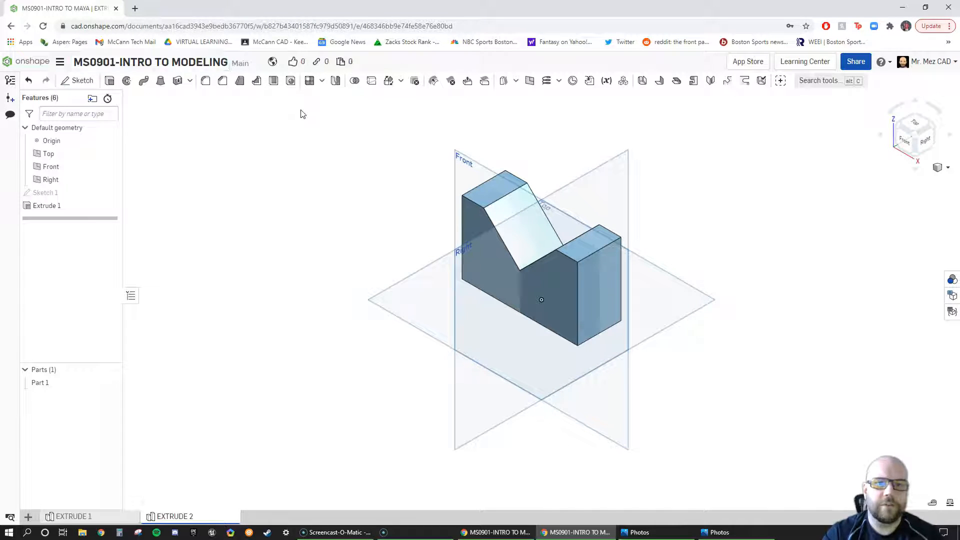
left_click(236, 221)
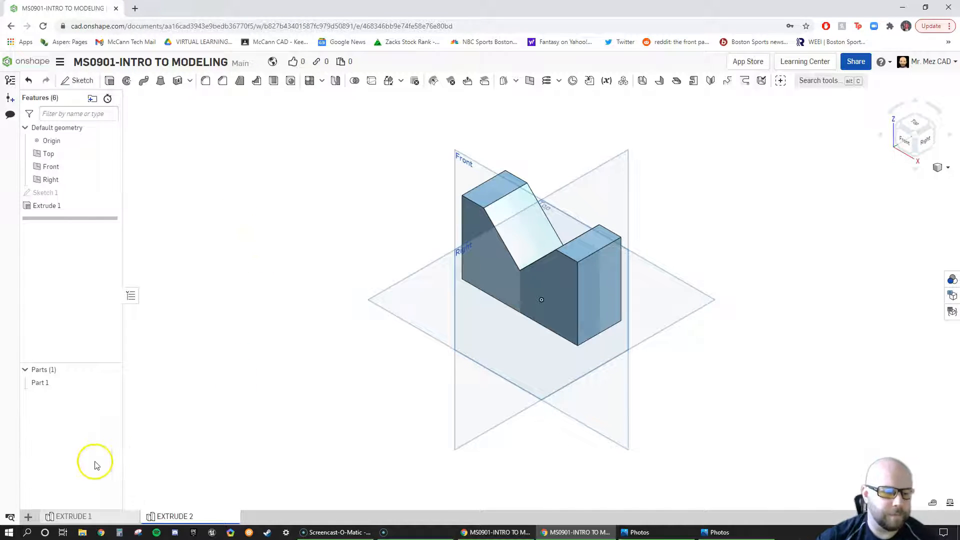
Step: Create a new Part Studio, open it and rename it REVOLVE 1
left_click(29, 516)
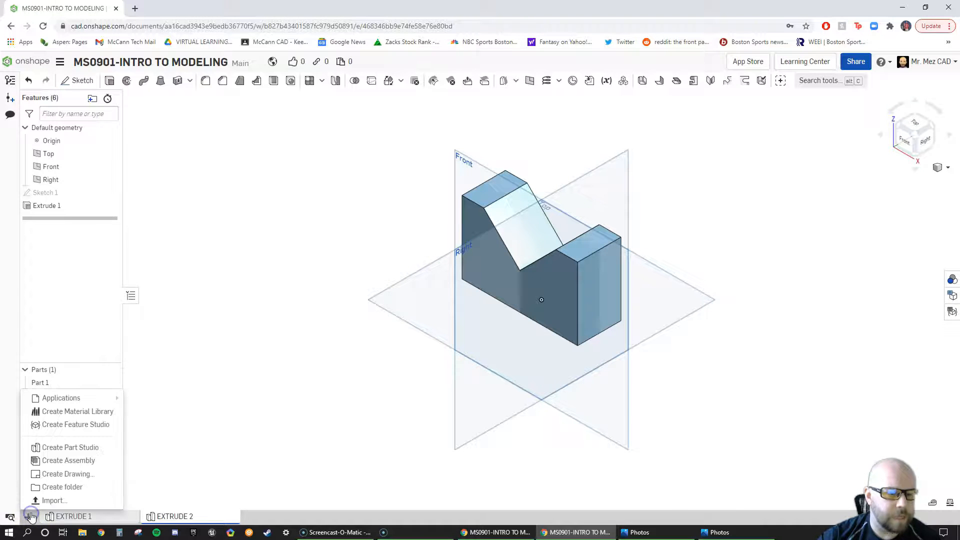
mouse_move(67, 402)
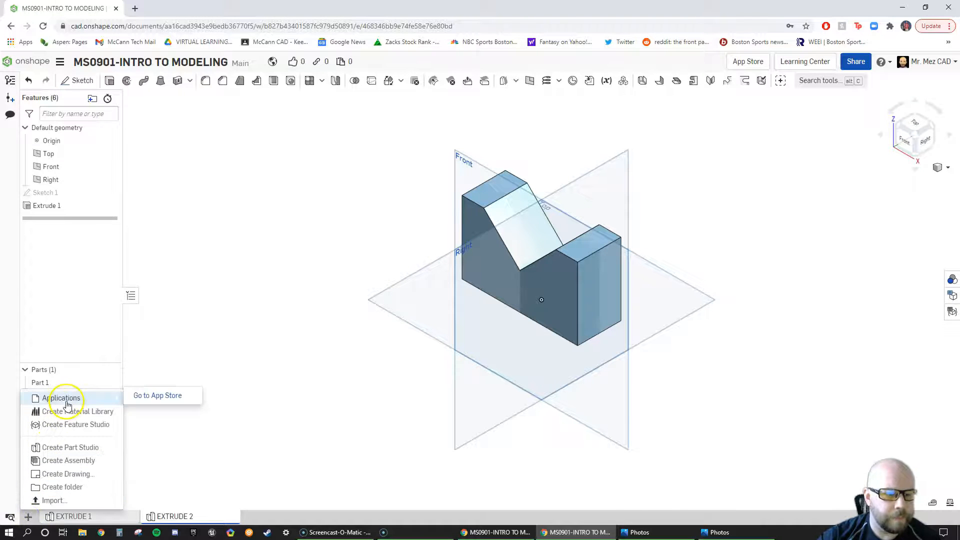
left_click(80, 448)
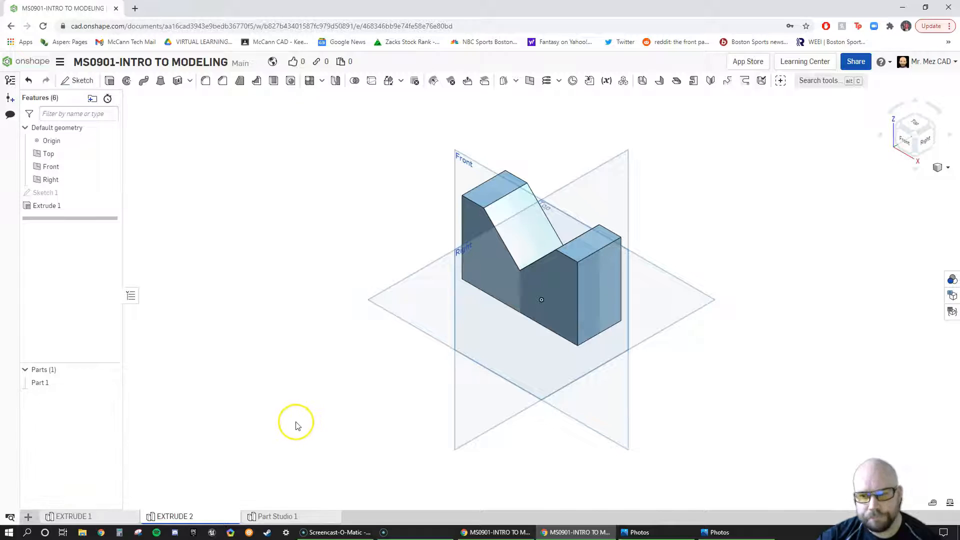
left_click(285, 522)
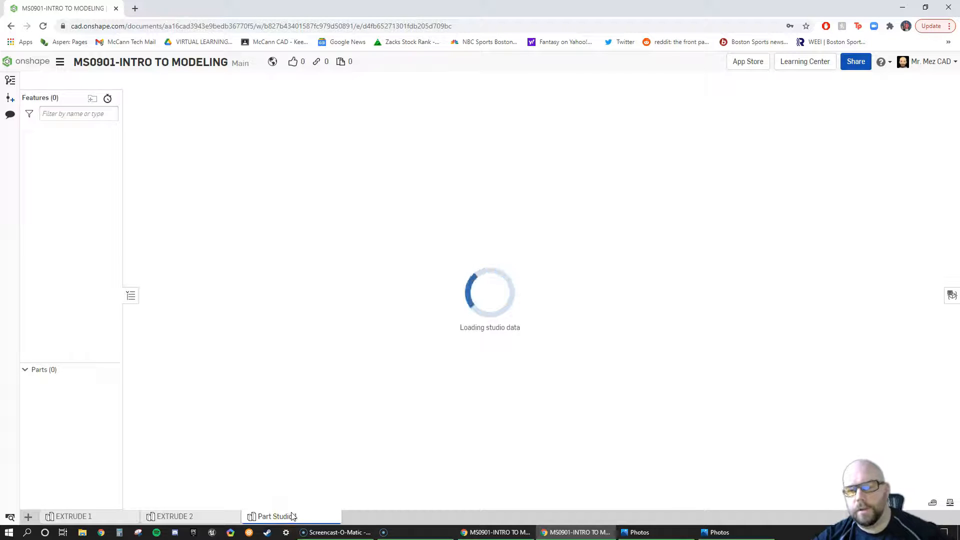
right_click(293, 516)
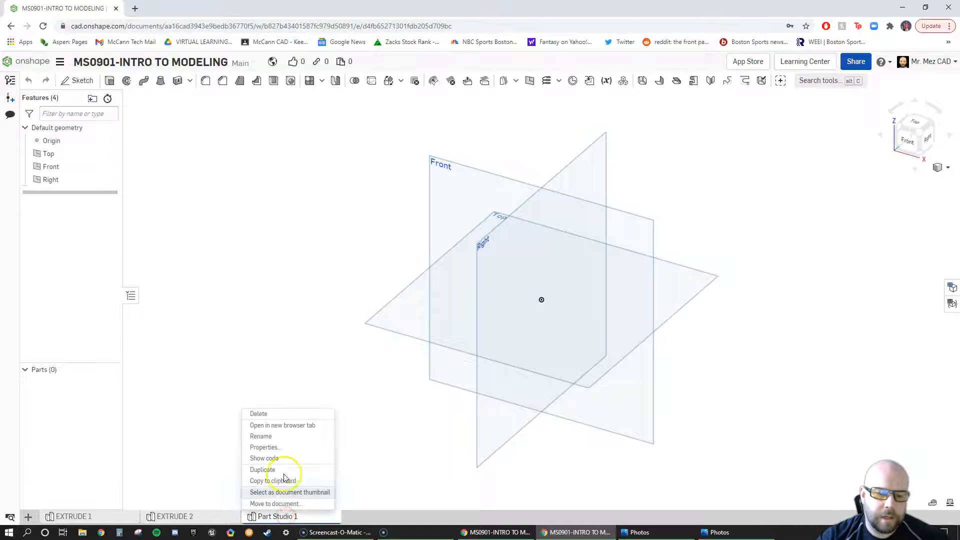
left_click(261, 437)
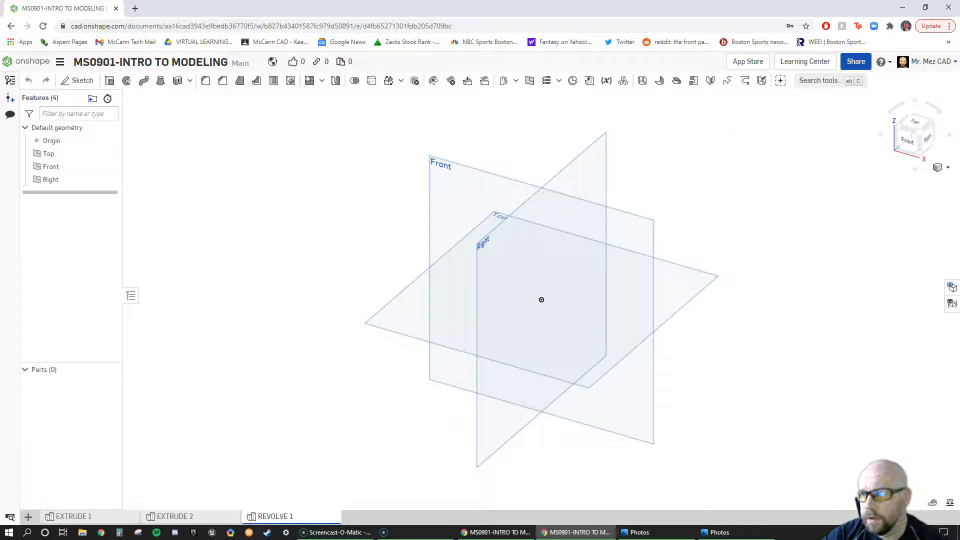
Step: Switch to Photos to check the REVOLVE 1 reference drawing and return to the part studio
left_click(635, 532)
left_click_drag(632, 146, 468, 3)
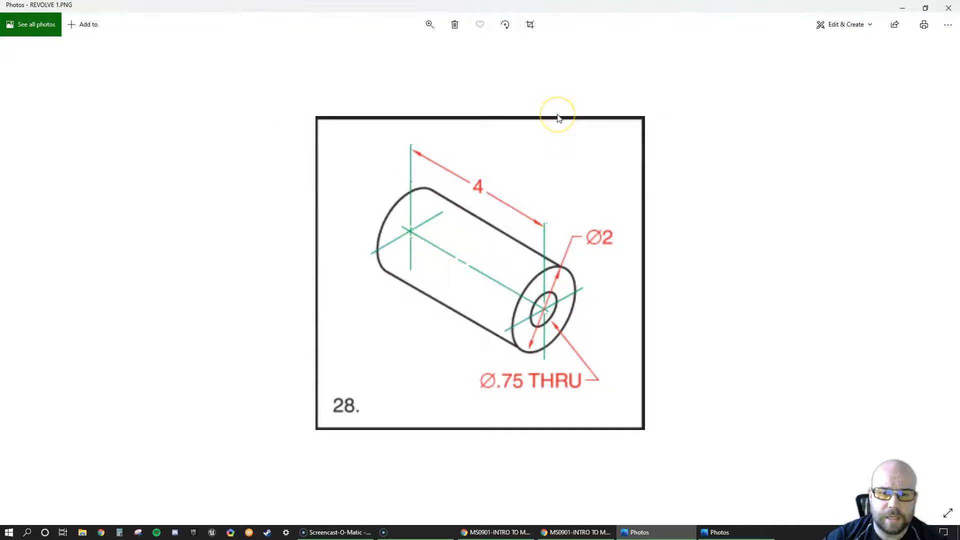
left_click_drag(758, 32, 959, 165)
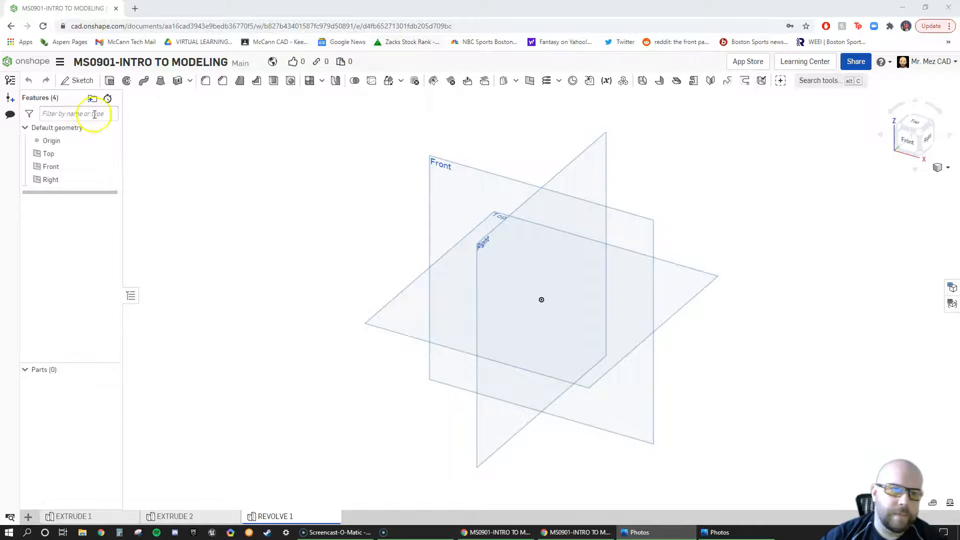
Step: Sketch two concentric circles centred on the origin on the Front plane, the outer one about 2.46 in in diameter
left_click(79, 80)
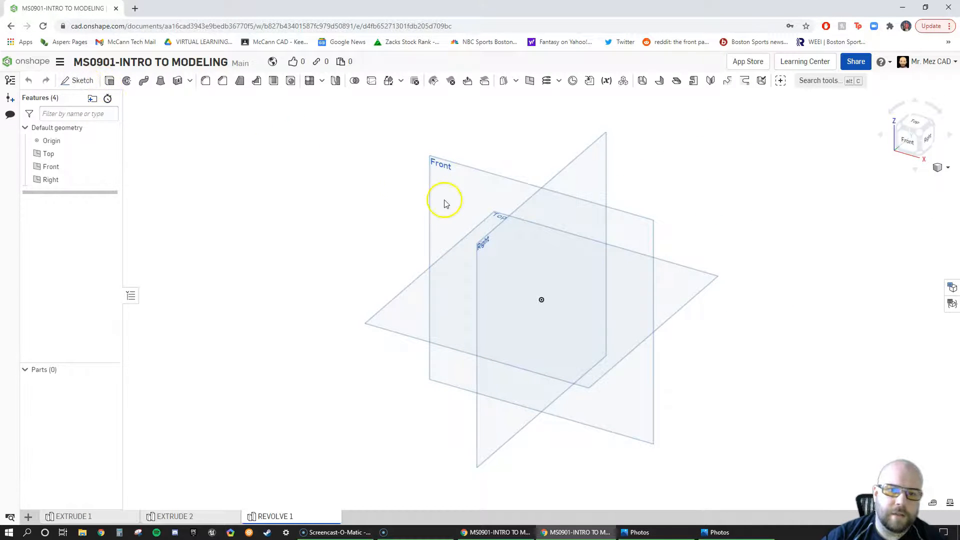
left_click(468, 168)
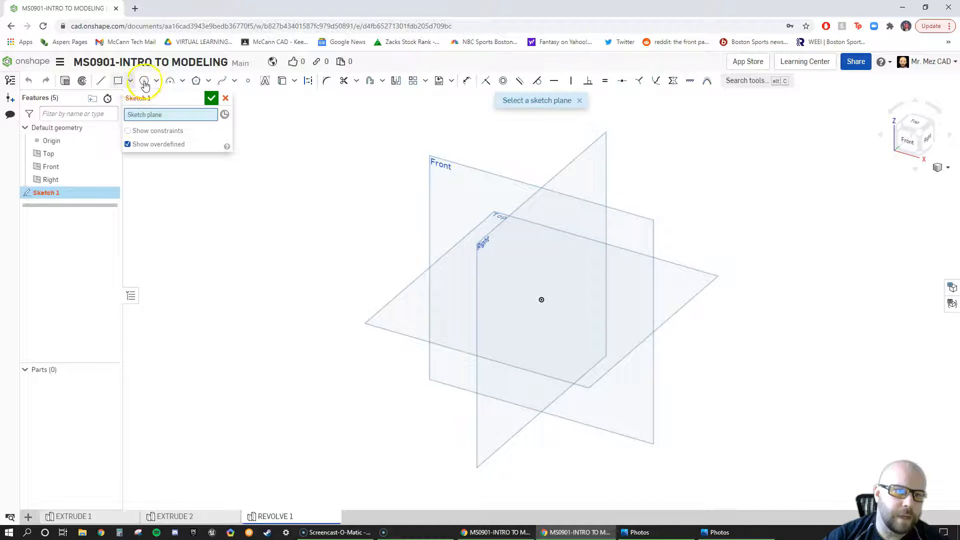
key("c")
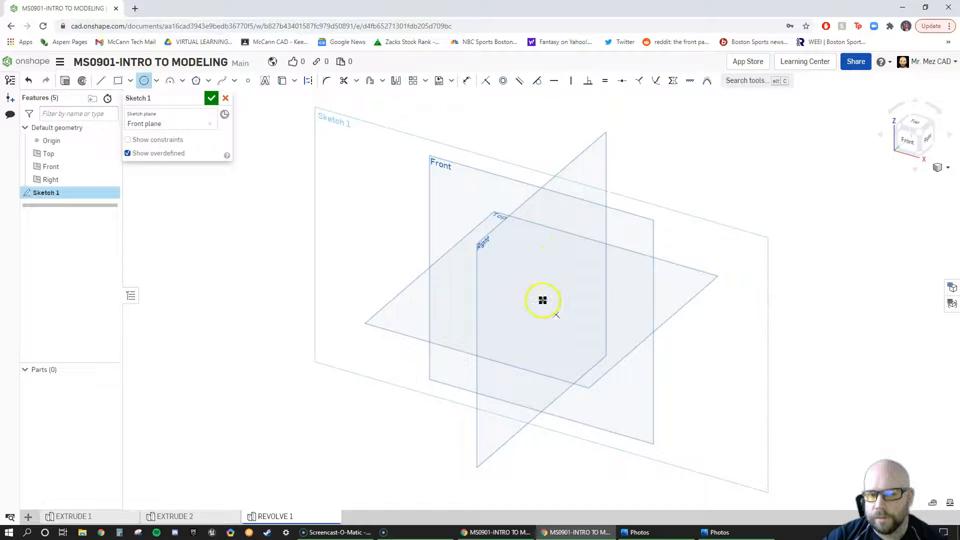
left_click(541, 299)
left_click(572, 272)
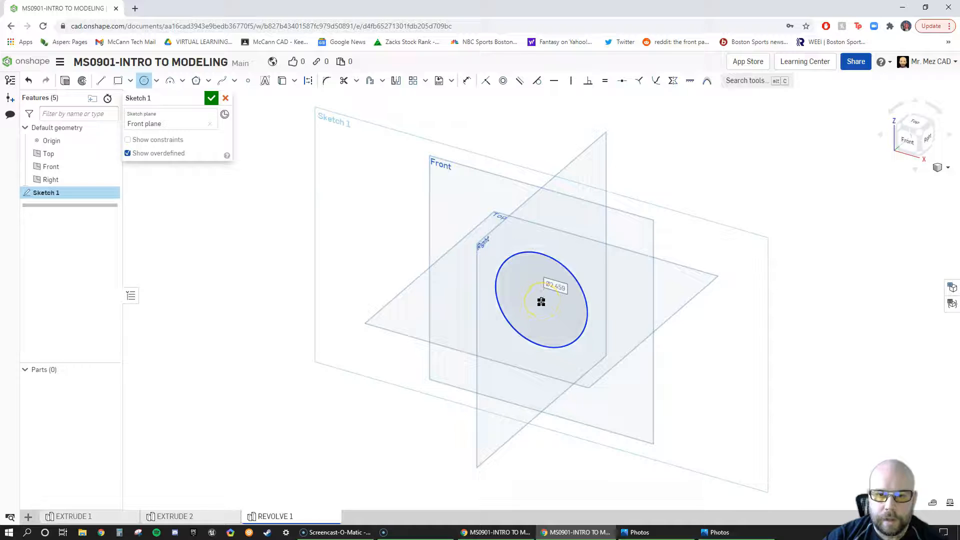
left_click(556, 290)
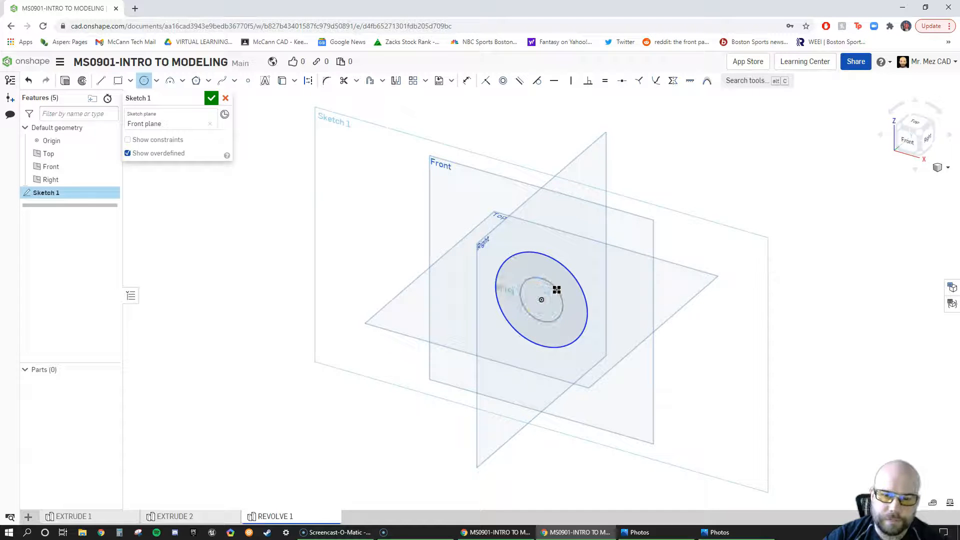
left_click(211, 100)
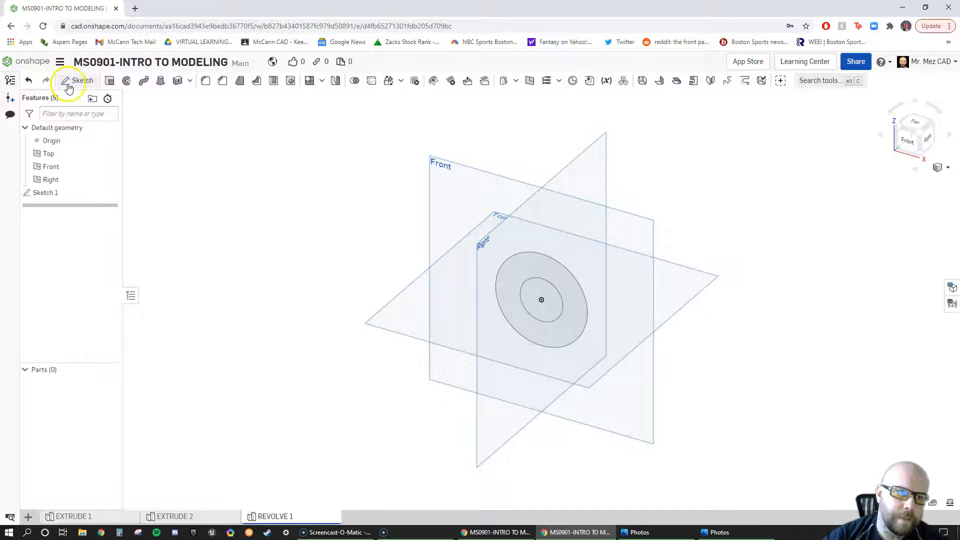
left_click(69, 84)
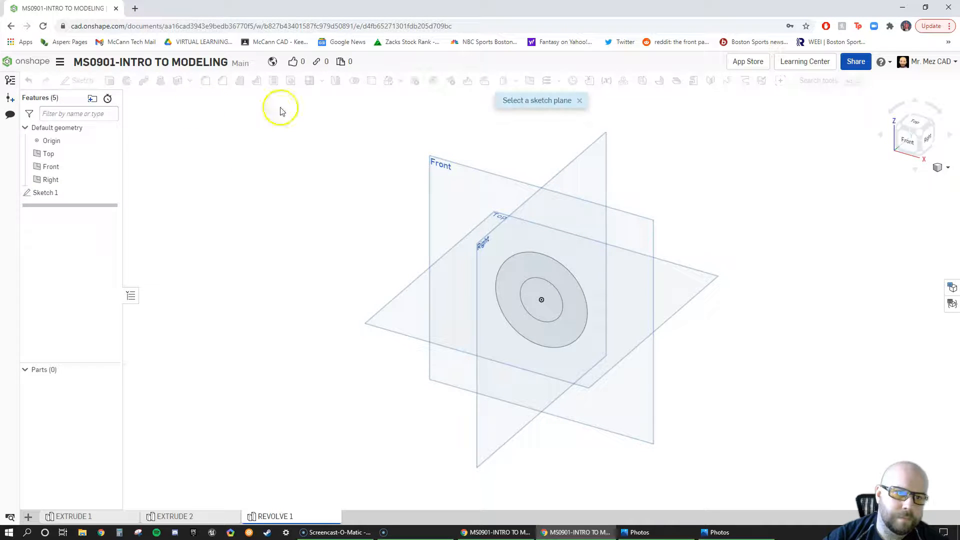
left_click(580, 100)
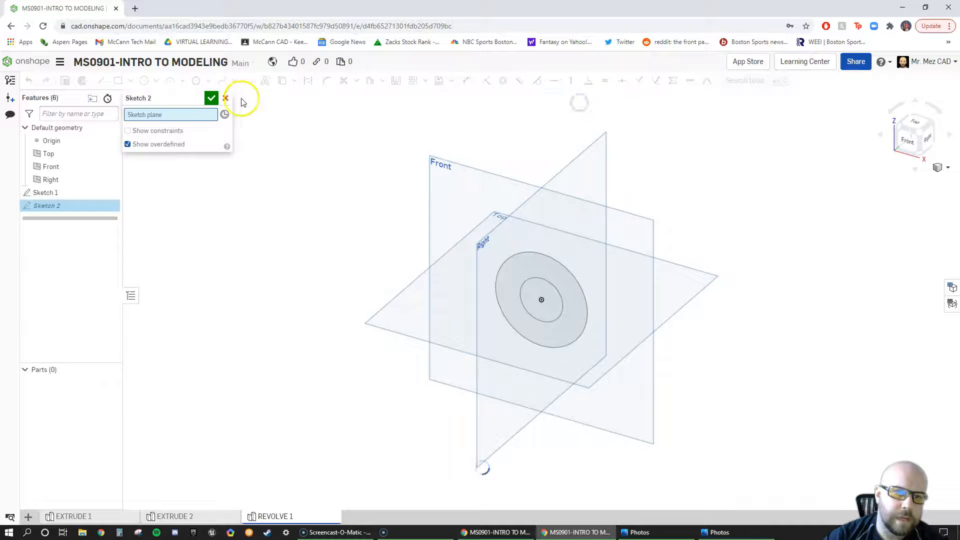
left_click(226, 99)
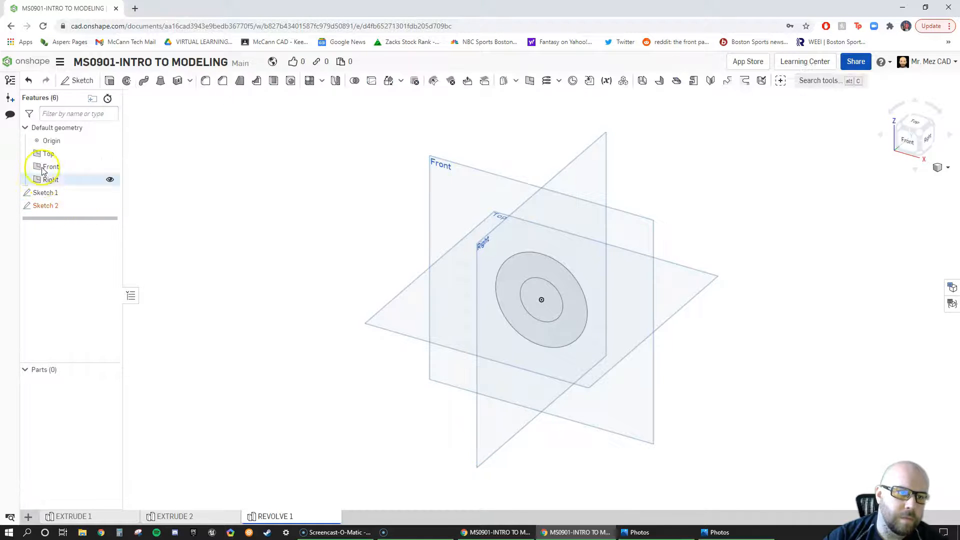
Step: Try to extrude the concentric-circle sketch 1 in as a new solid
left_click(46, 195)
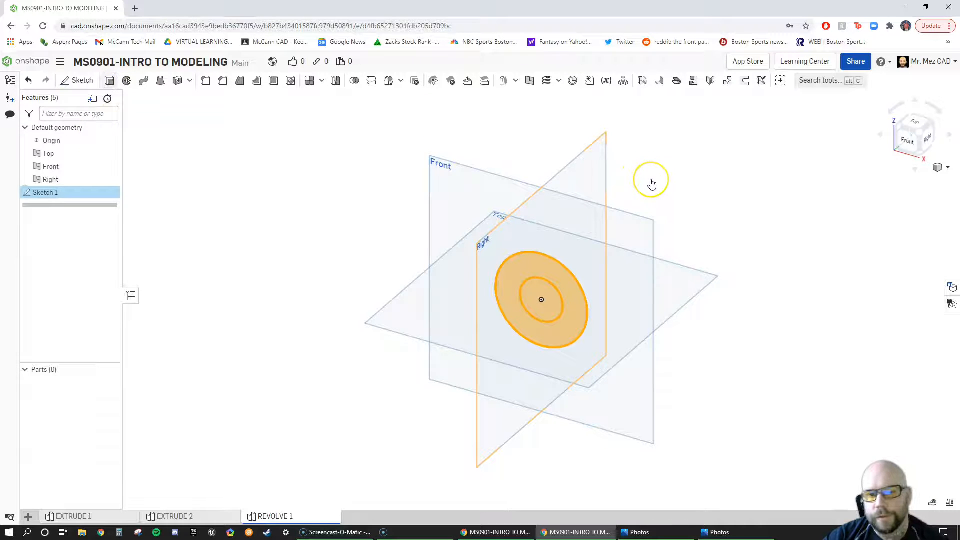
left_click(109, 80)
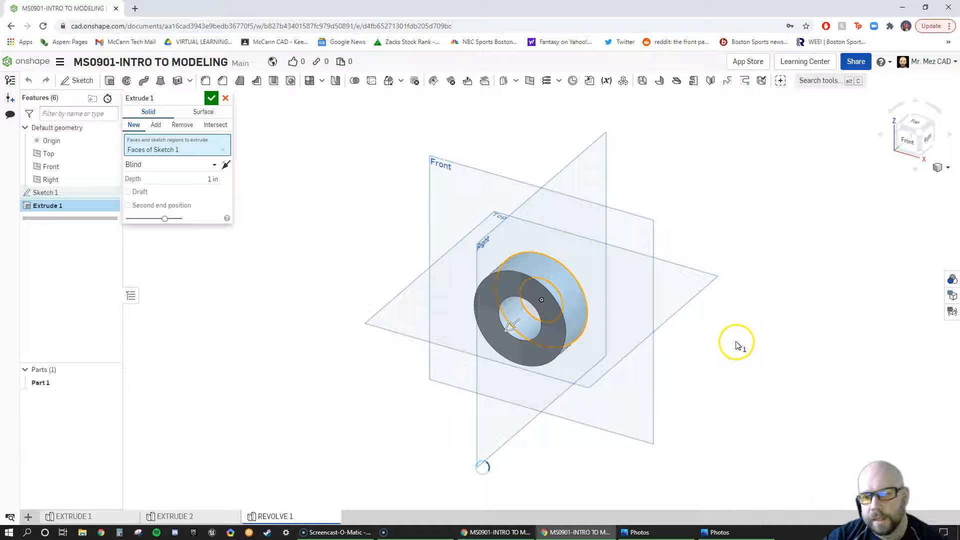
left_click(225, 99)
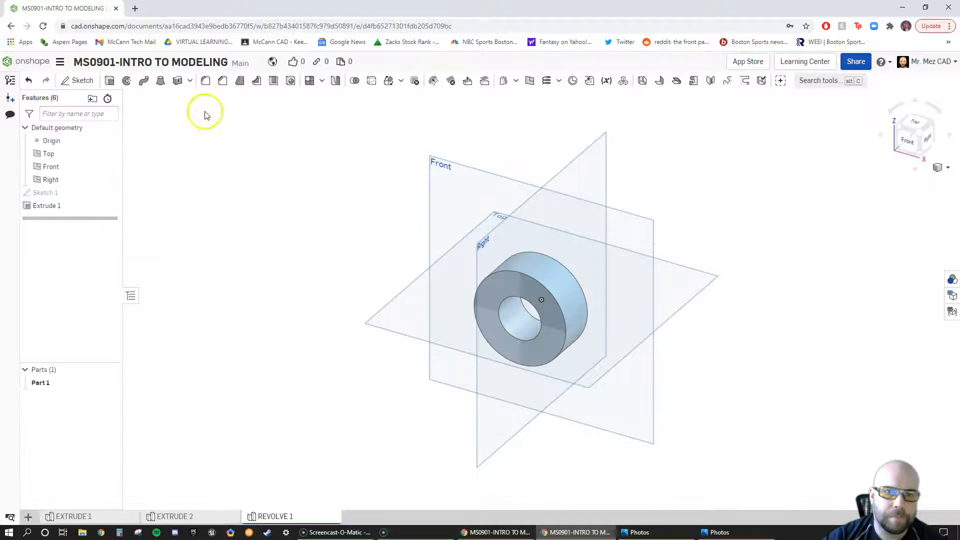
Step: Delete the sketch of the two concentric circles
left_click(45, 194)
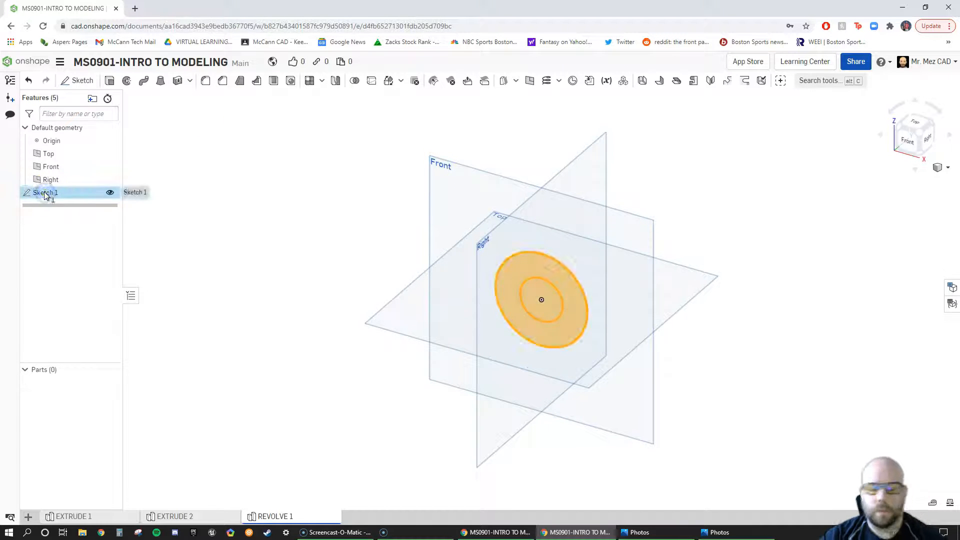
key("Delete")
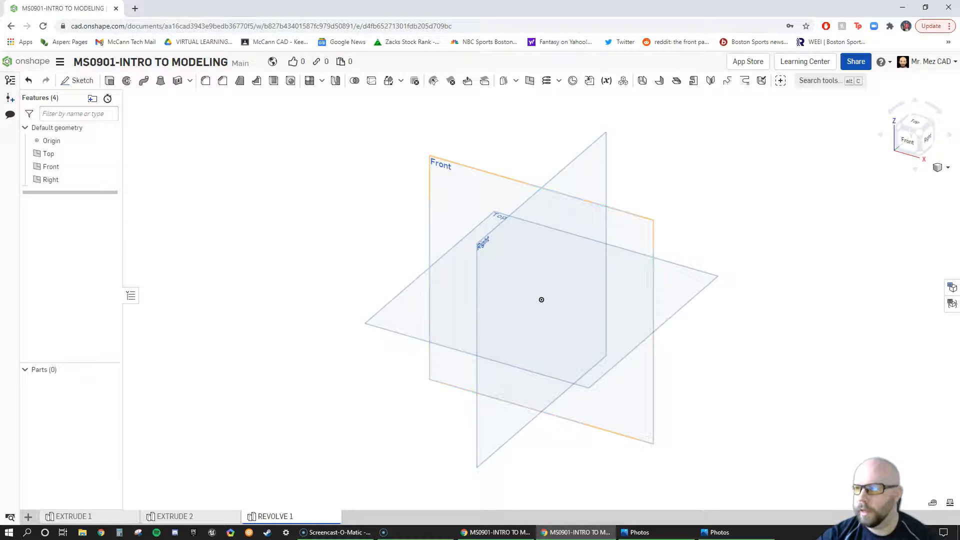
Step: Re-examine the cylinder's length and diameters in the REVOLVE 1 drawing in Photos, then return to Onshape
left_click_drag(959, 99, 712, 81)
mouse_move(349, 92)
left_mouse_down()
mouse_move(245, 107)
mouse_move(445, 0)
left_mouse_up()
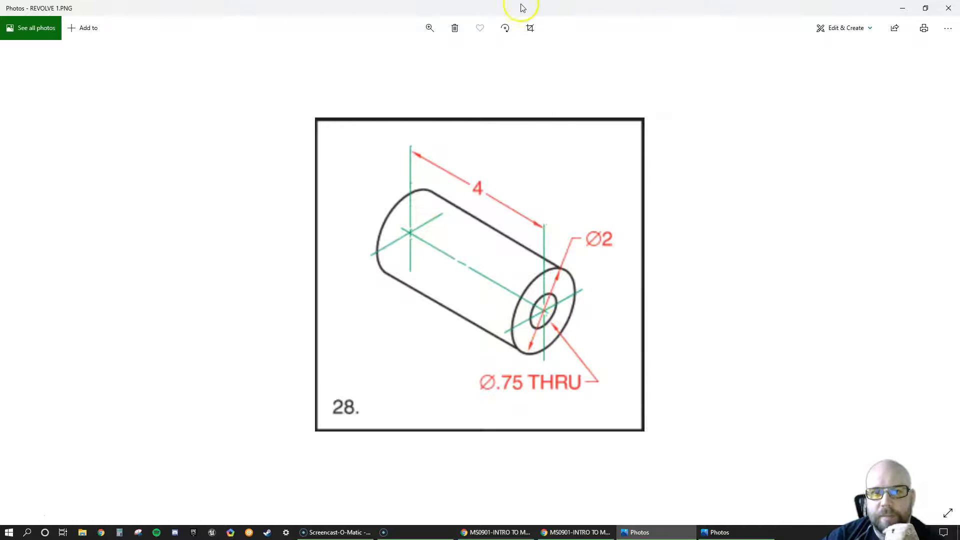
left_click_drag(495, 8, 959, 140)
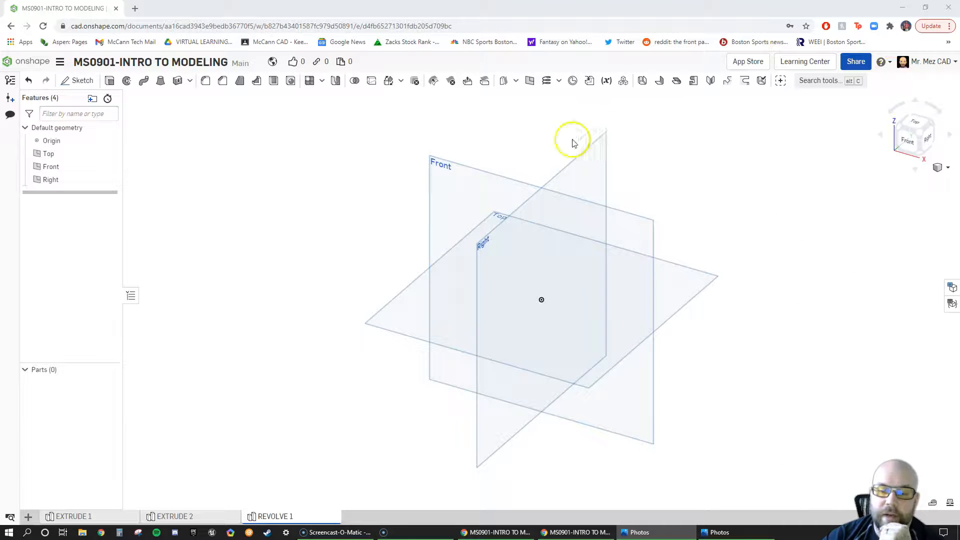
Step: Start a new sketch on the Front plane and view it normal to the sketch plane
left_click(256, 206)
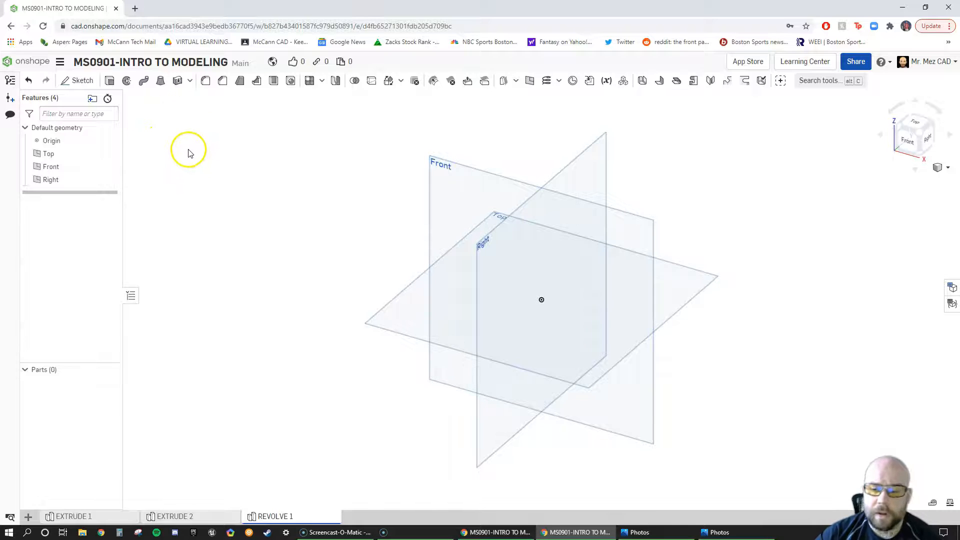
left_click(72, 84)
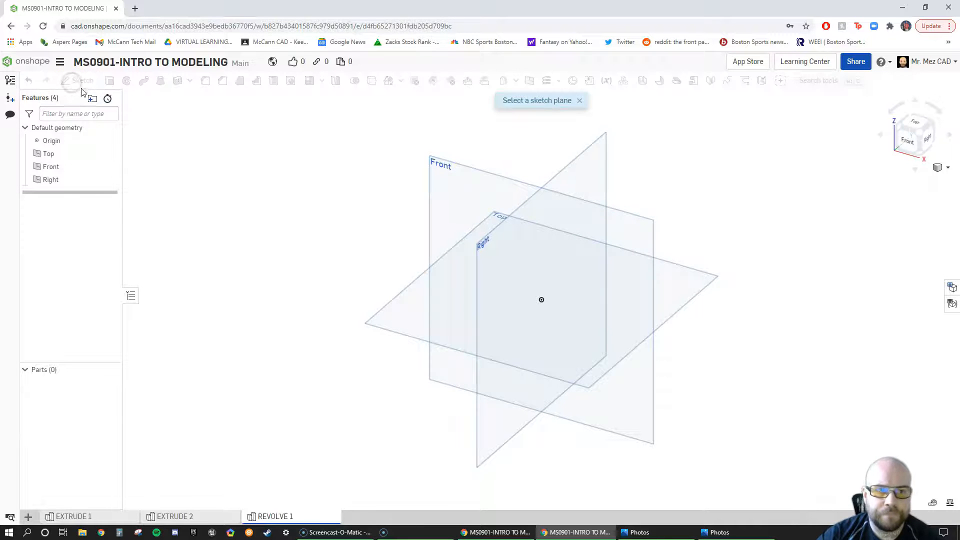
left_click(468, 175)
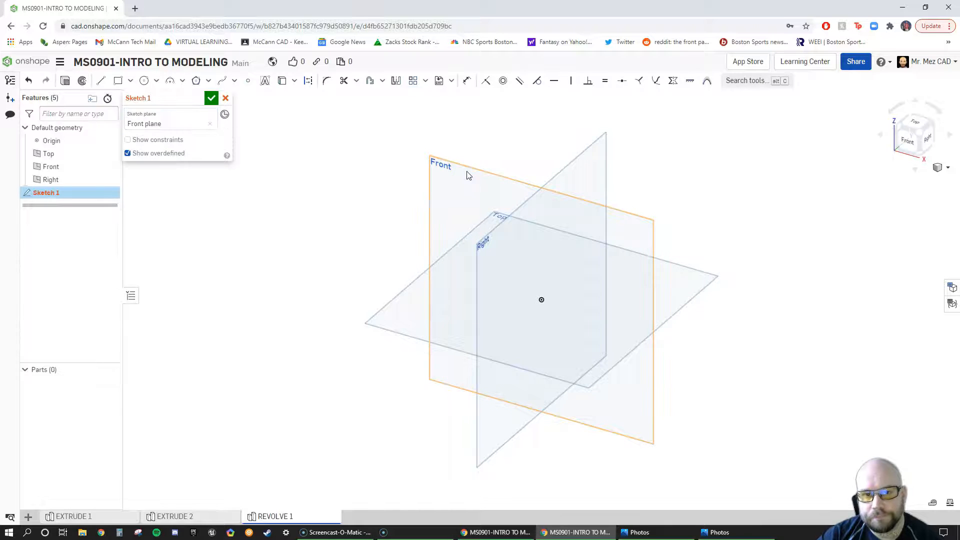
right_click(460, 201)
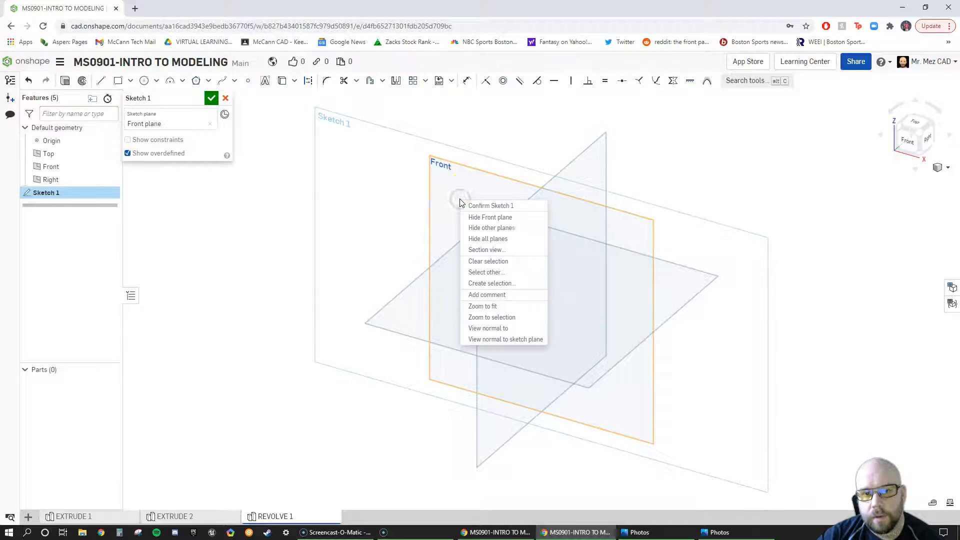
left_click(503, 340)
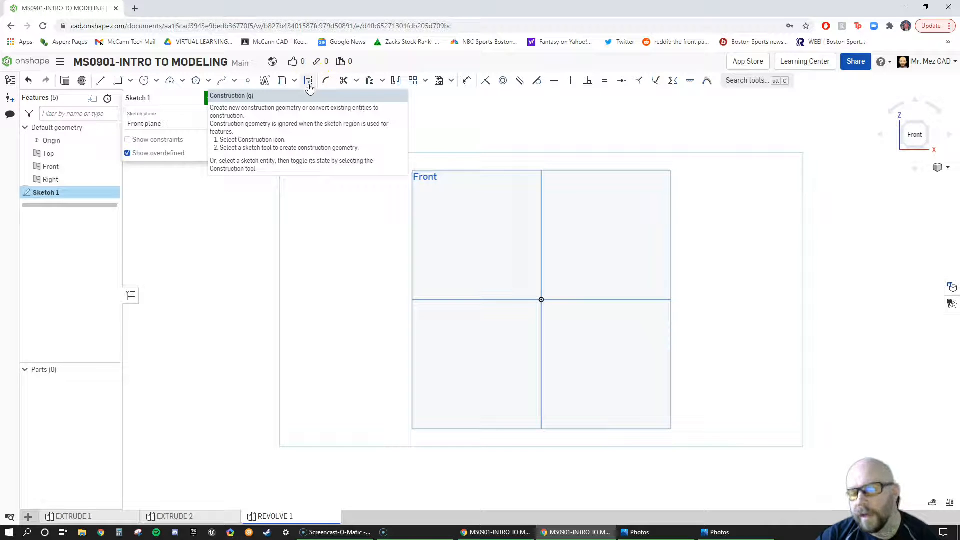
Step: Sketch a horizontal construction line about 5.38 in long, starting at the origin and running along the positive X direction
left_click(100, 81)
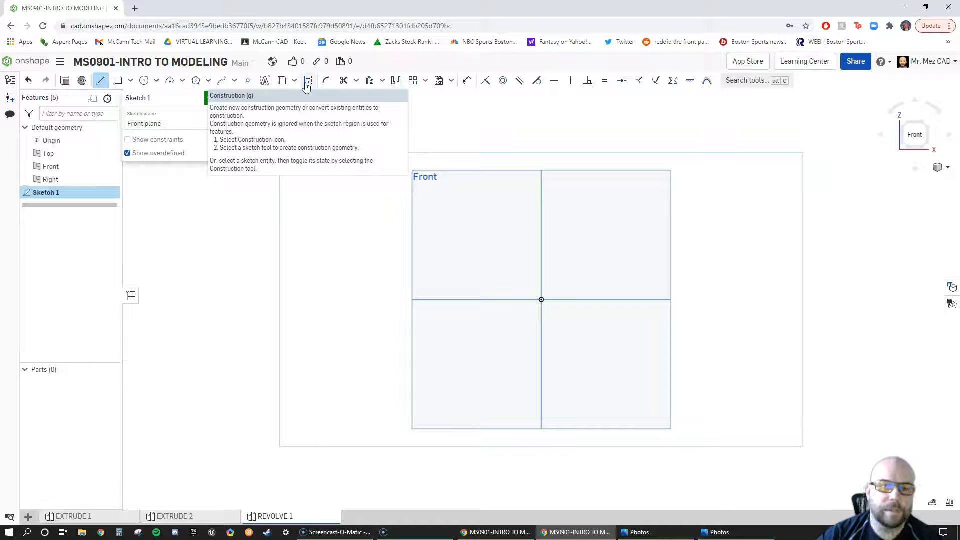
left_click(307, 83)
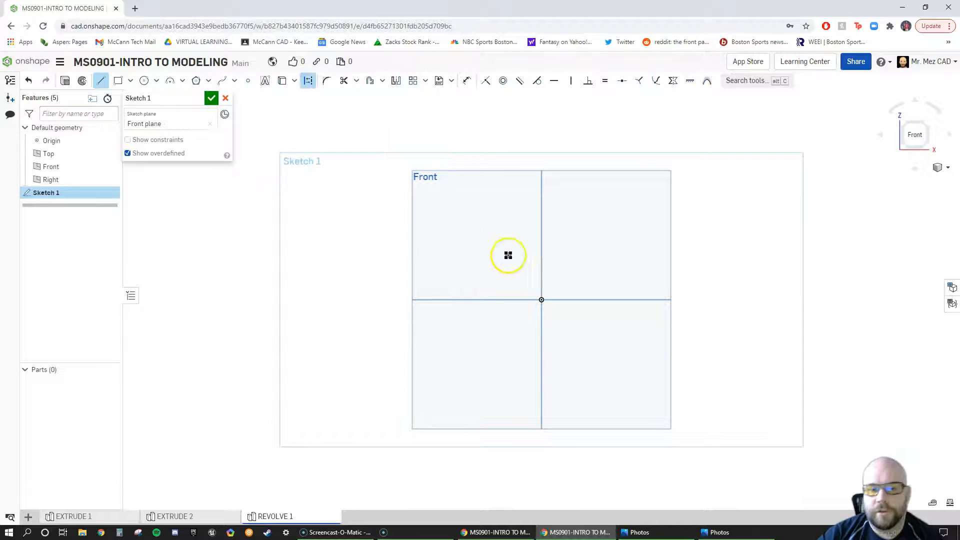
left_click(542, 300)
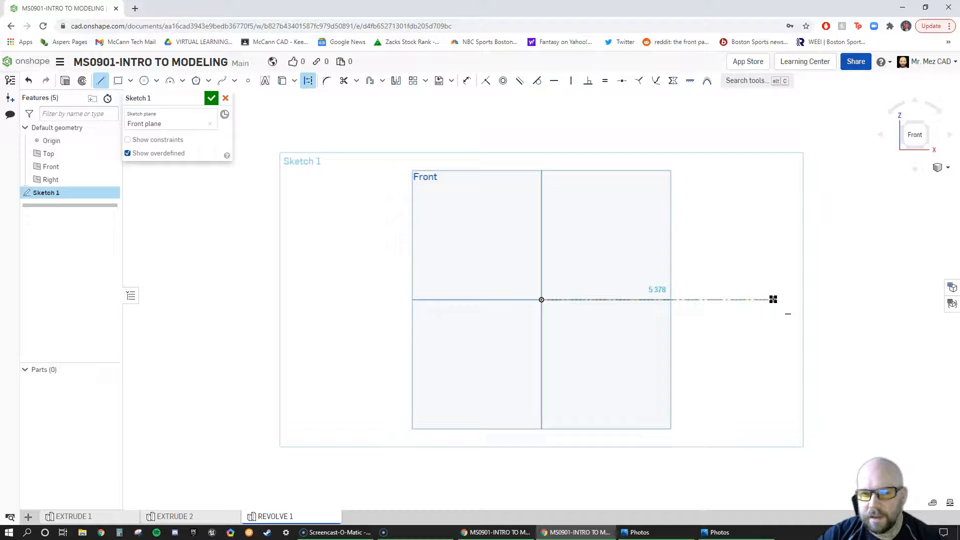
left_click(773, 299)
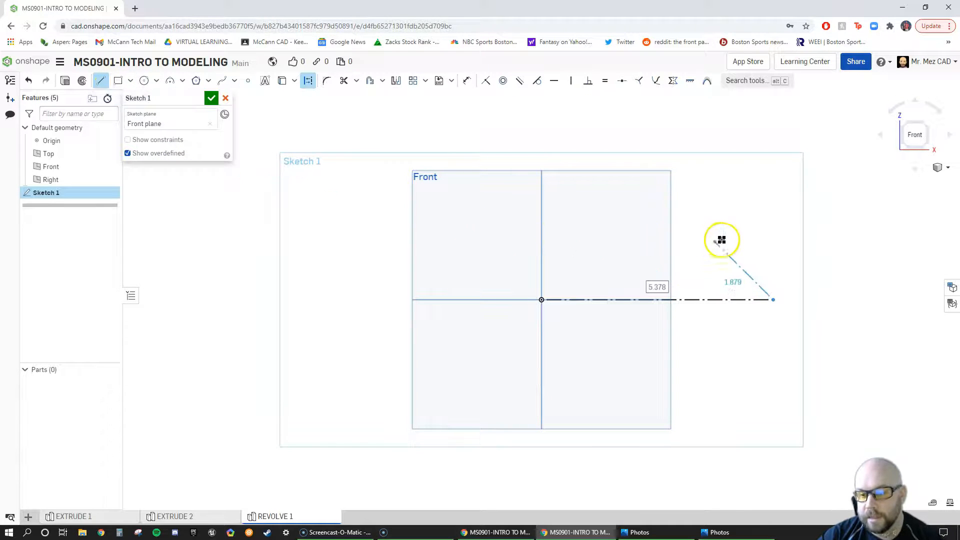
key("Escape")
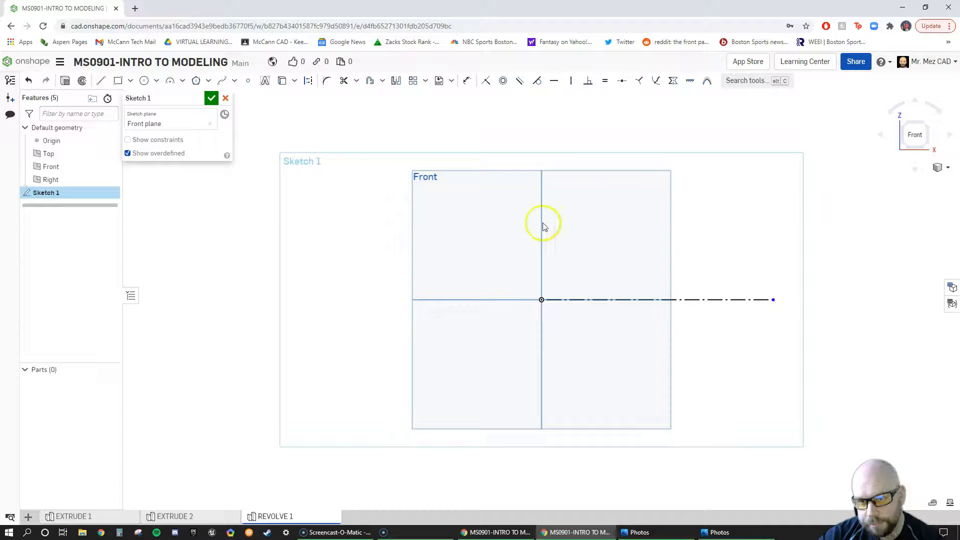
Step: Sketch a corner rectangle about 3.74 by 0.35 in above the construction line, with its near end aligned vertically with the origin
left_click(118, 81)
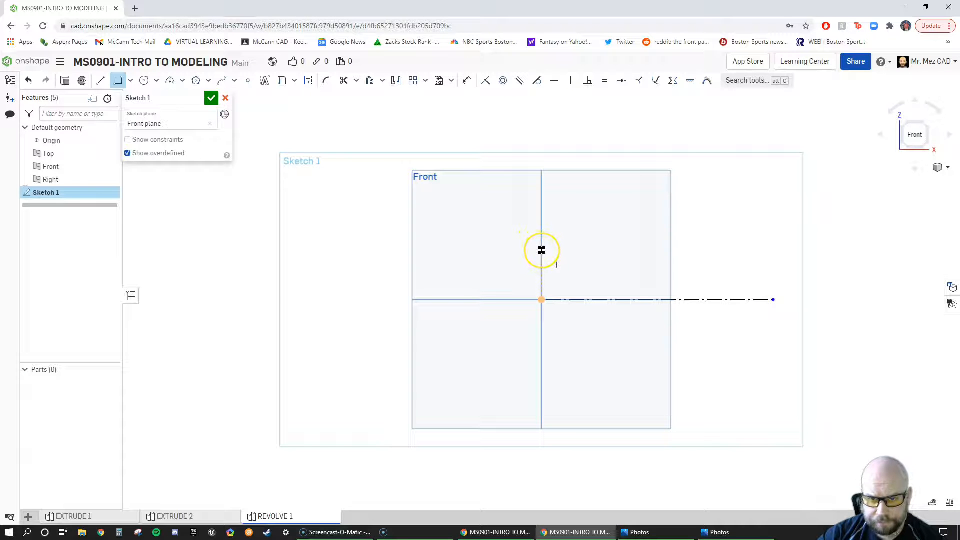
left_click_drag(541, 250, 741, 271)
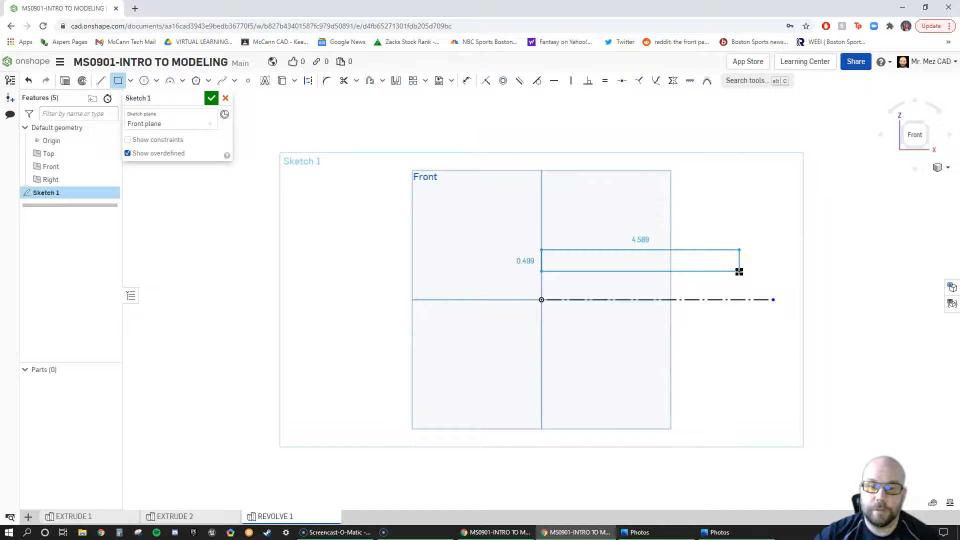
mouse_move(738, 271)
left_mouse_down()
mouse_move(722, 261)
mouse_move(645, 260)
mouse_move(701, 265)
left_mouse_up()
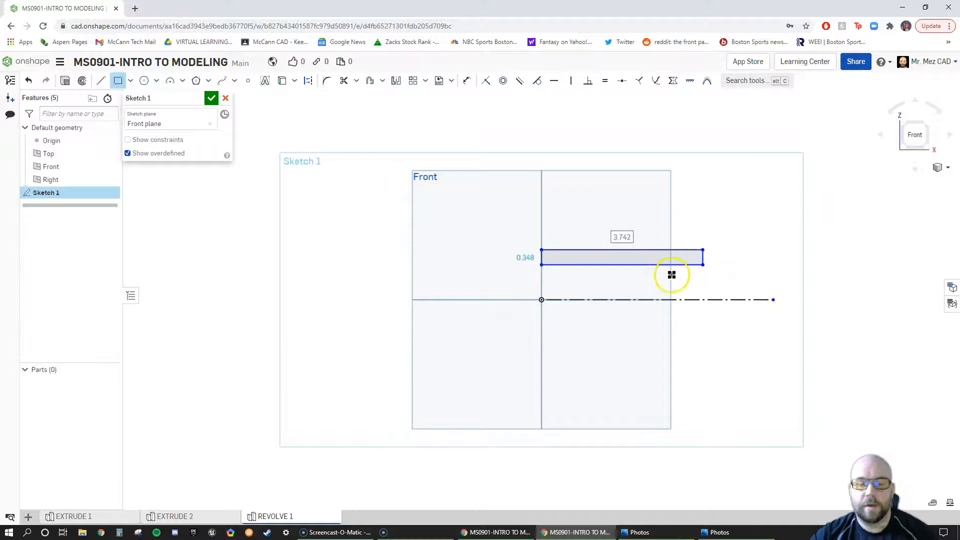
left_click(524, 257)
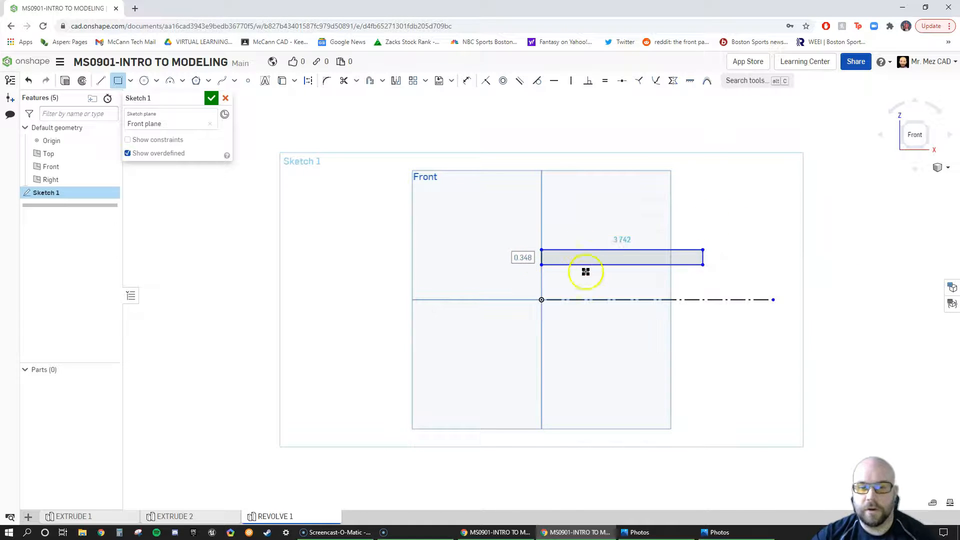
key("Tab")
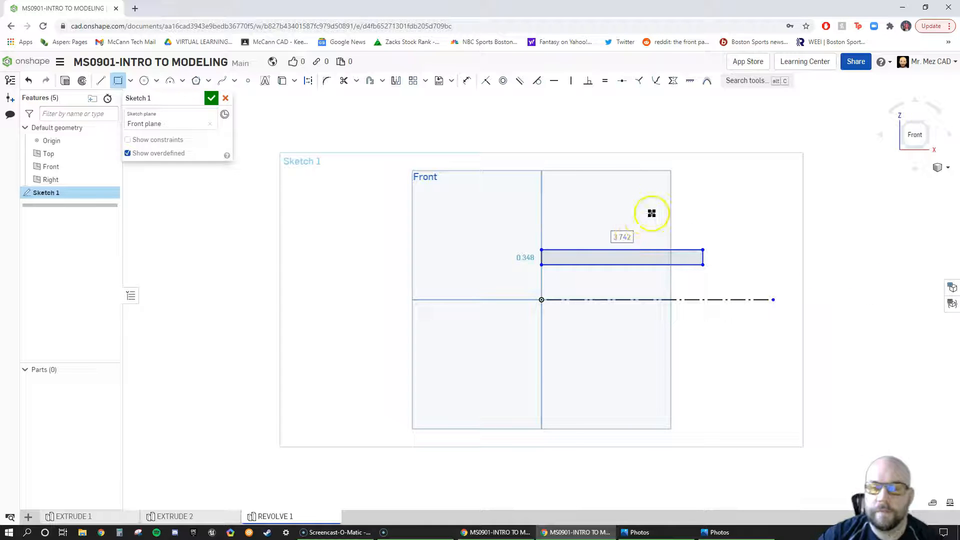
key("Tab")
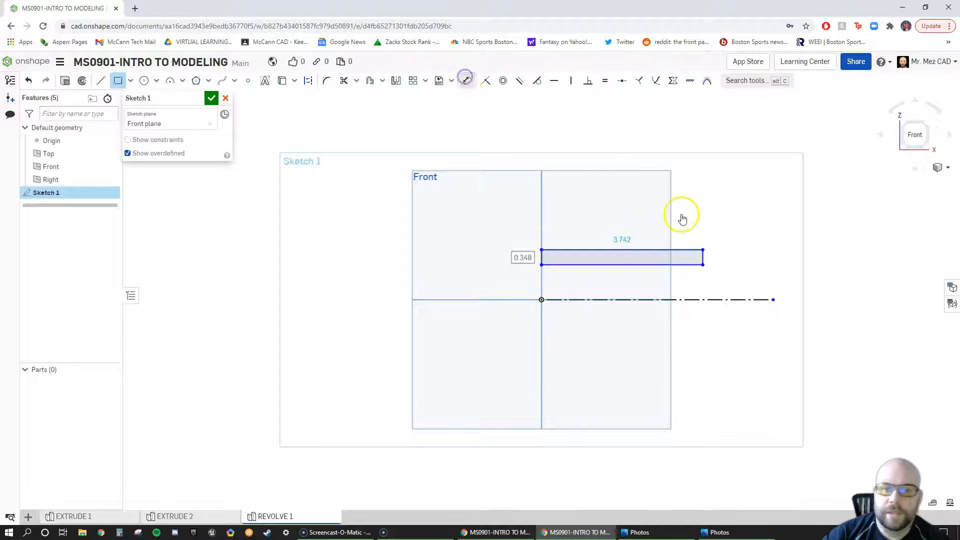
Step: Dimension the rectangle's lower edge as a diameter about the construction line and set it to 2 in
left_click(685, 264)
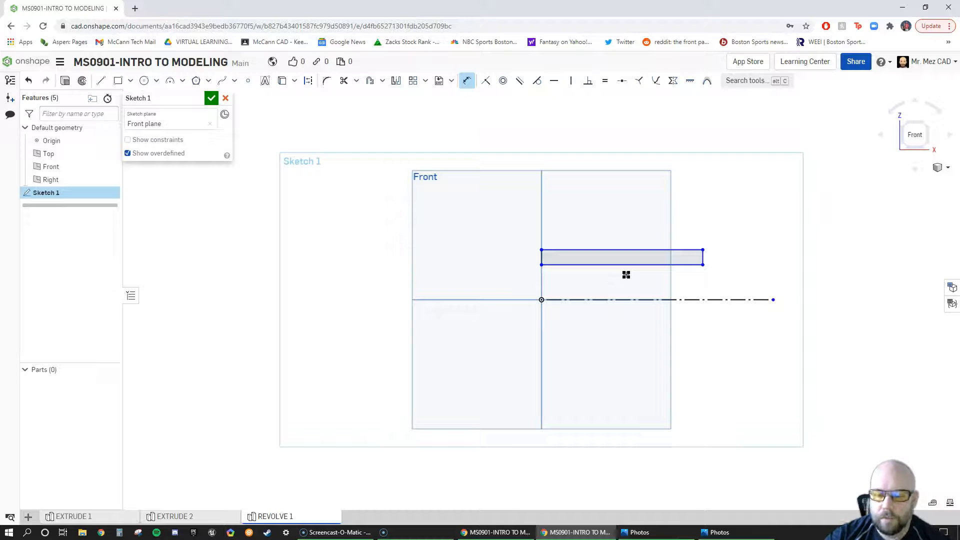
left_click(685, 265)
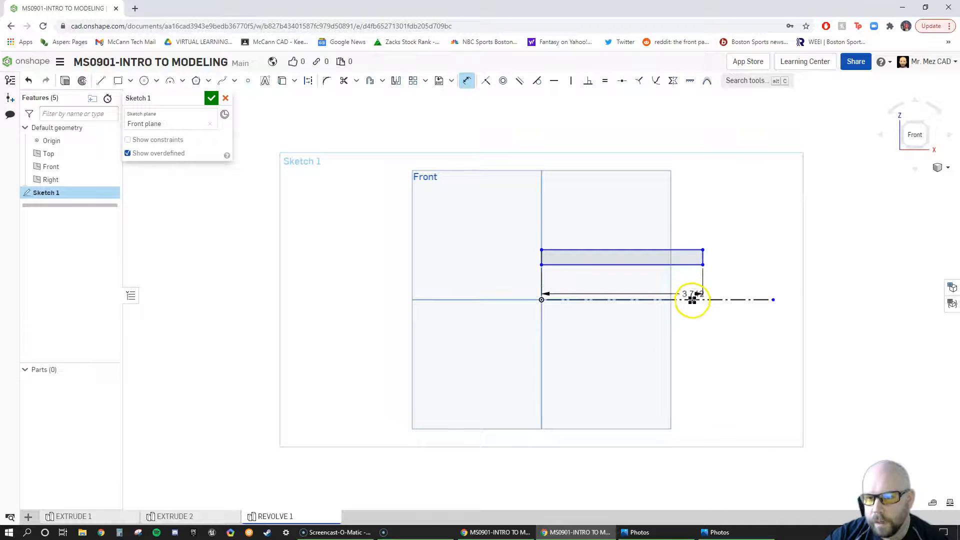
left_click(692, 299)
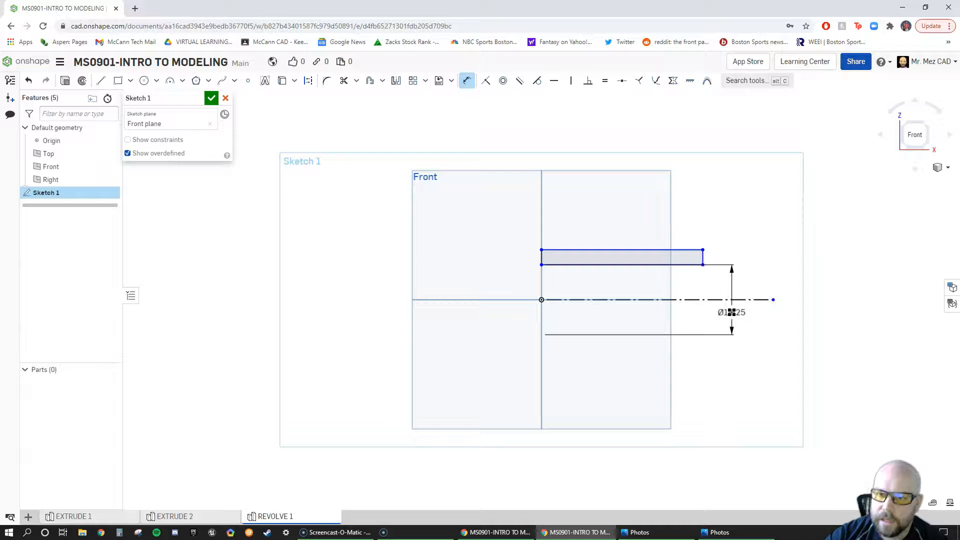
mouse_move(733, 312)
left_mouse_down()
mouse_move(743, 309)
mouse_move(734, 312)
left_mouse_up()
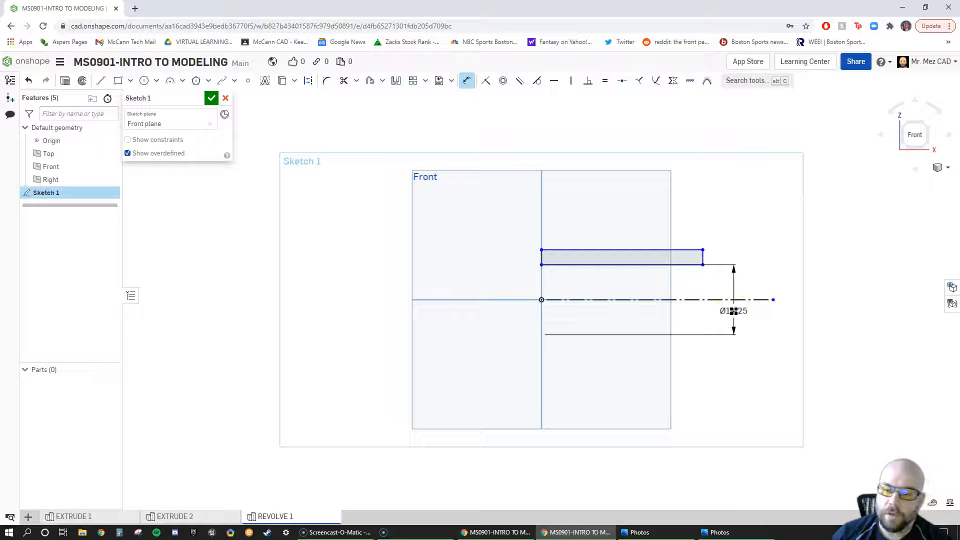
left_click_drag(733, 311, 742, 312)
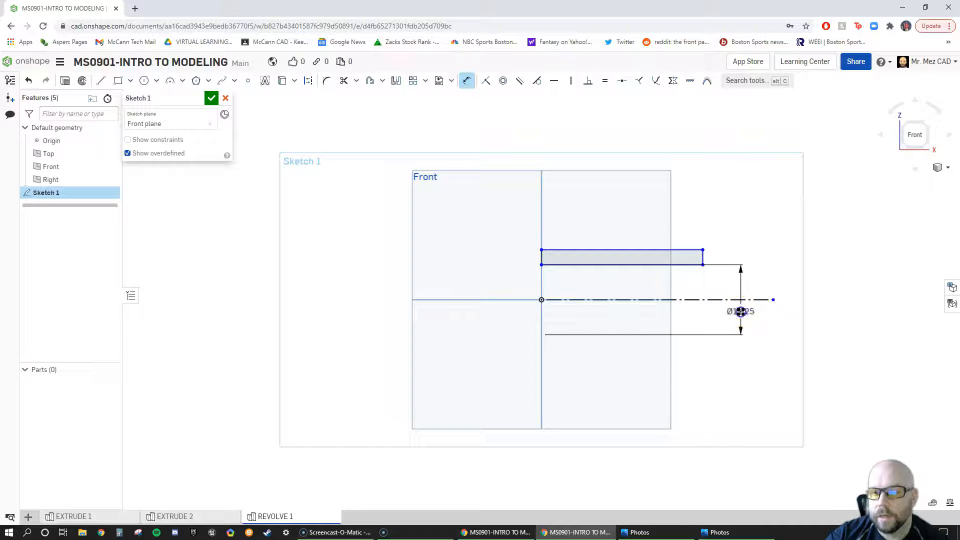
double_click(742, 311)
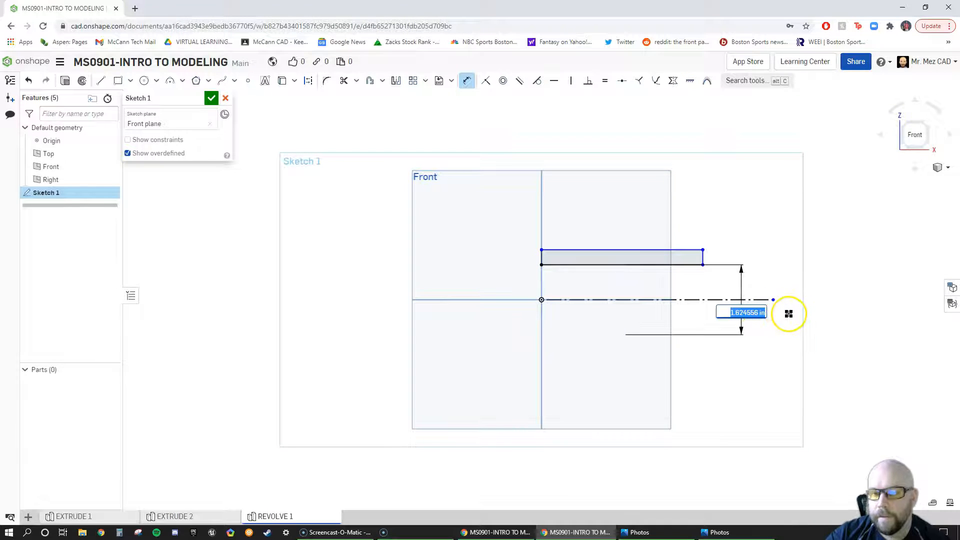
type("2")
key("Return")
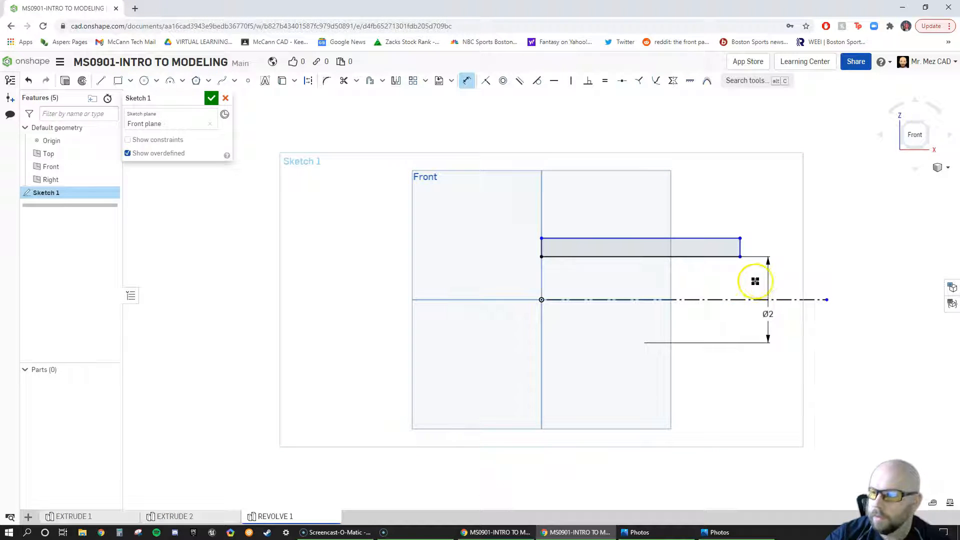
Step: Change the lower edge's diameter dimension to 0.75 in
double_click(768, 314)
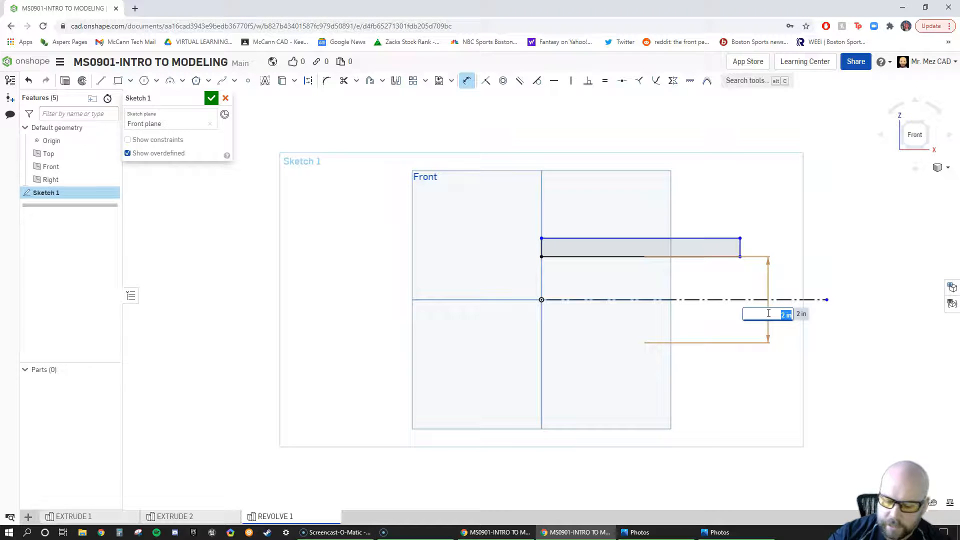
type(".75")
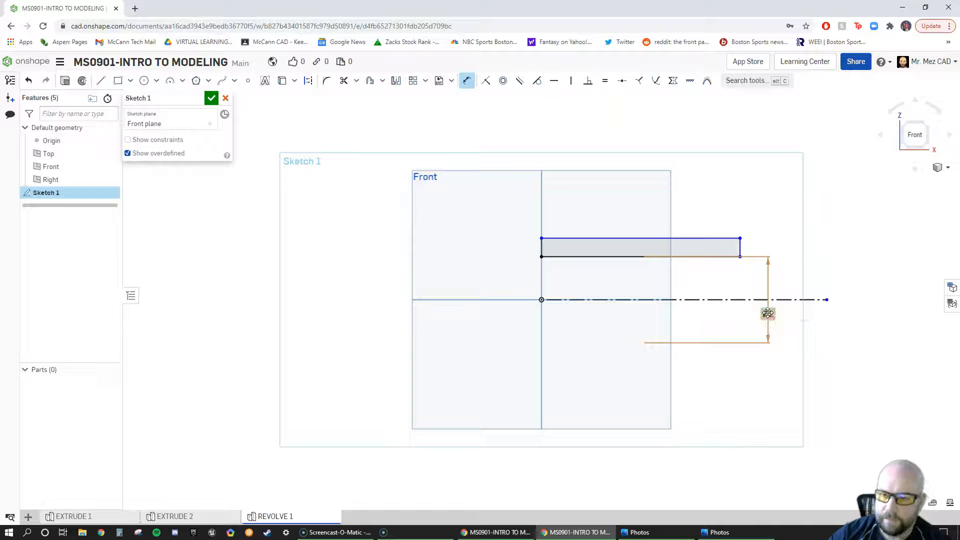
key("Return")
Step: Dimension the rectangle's upper edge as a diameter about the construction line and set it to 2 in
scroll(581, 283, "down", 1)
scroll(582, 289, "up", 3)
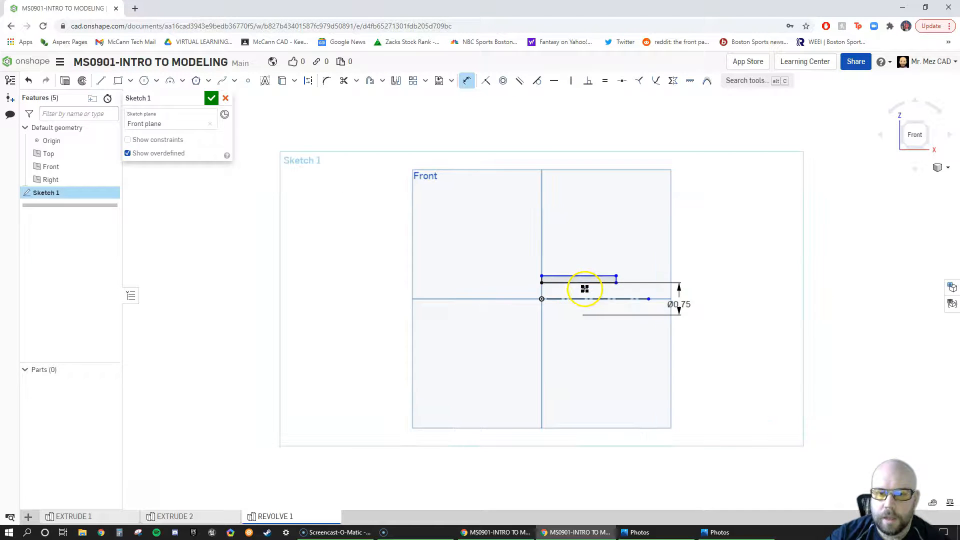
left_click(611, 271)
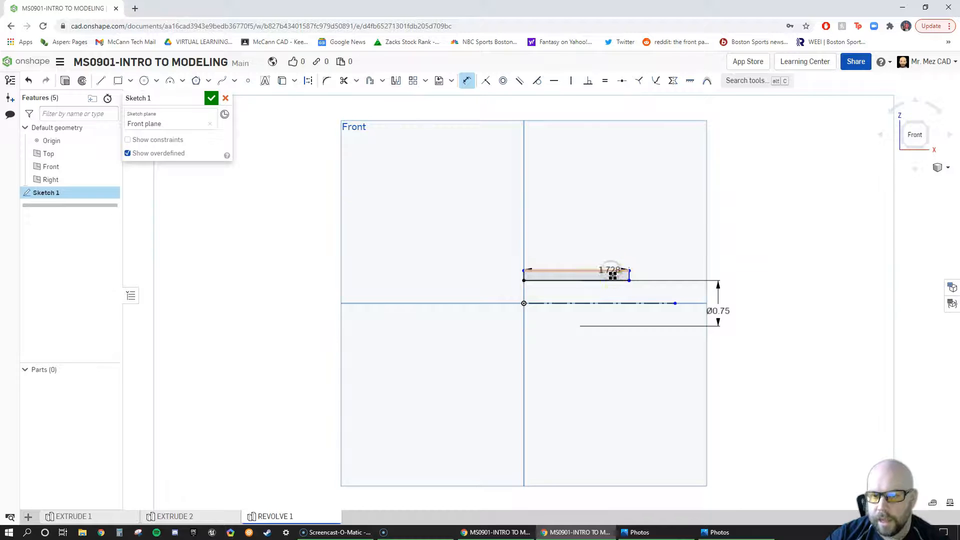
left_click(644, 303)
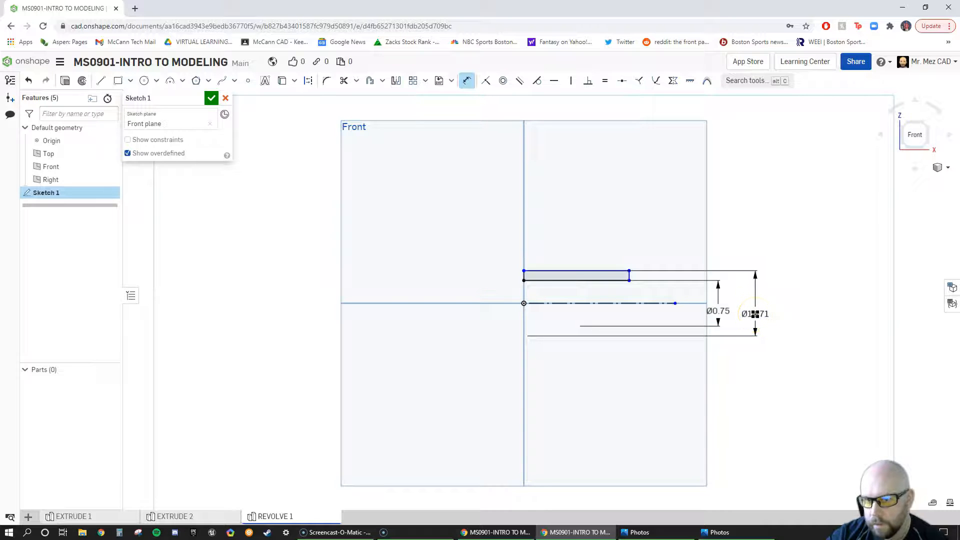
left_click(755, 313)
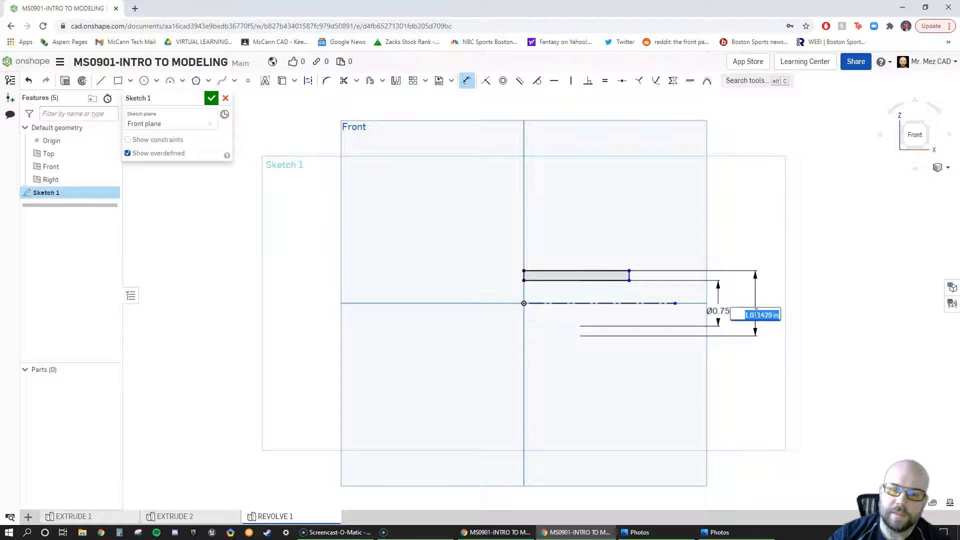
type("2")
key("Return")
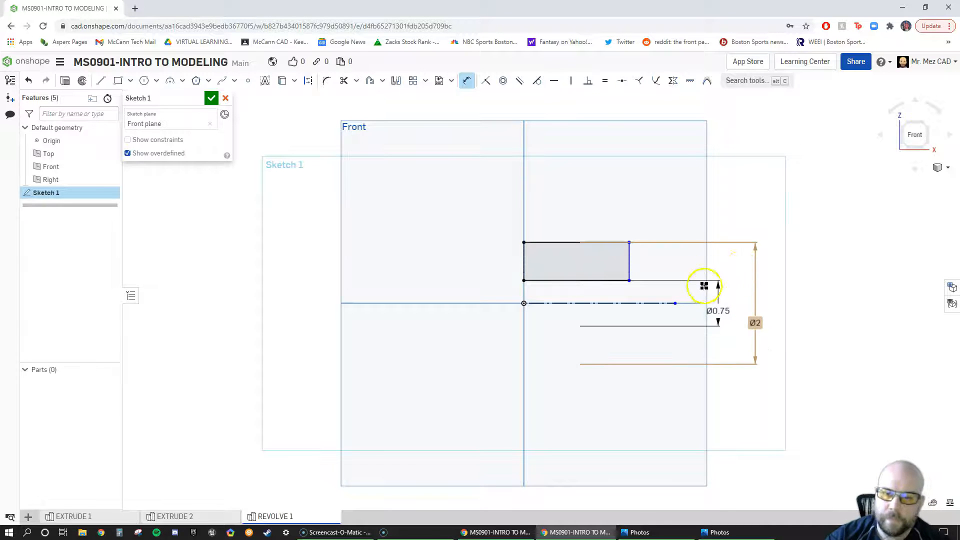
Step: Dimension the rectangle's upper edge length and set it to 4 in
left_click(574, 242)
left_click(575, 201)
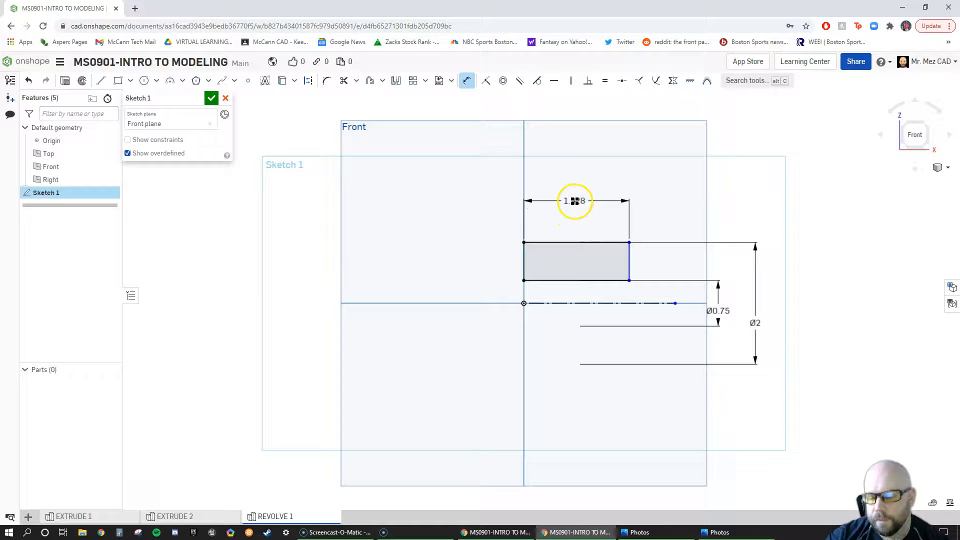
left_click(576, 201)
type("4")
key("Escape")
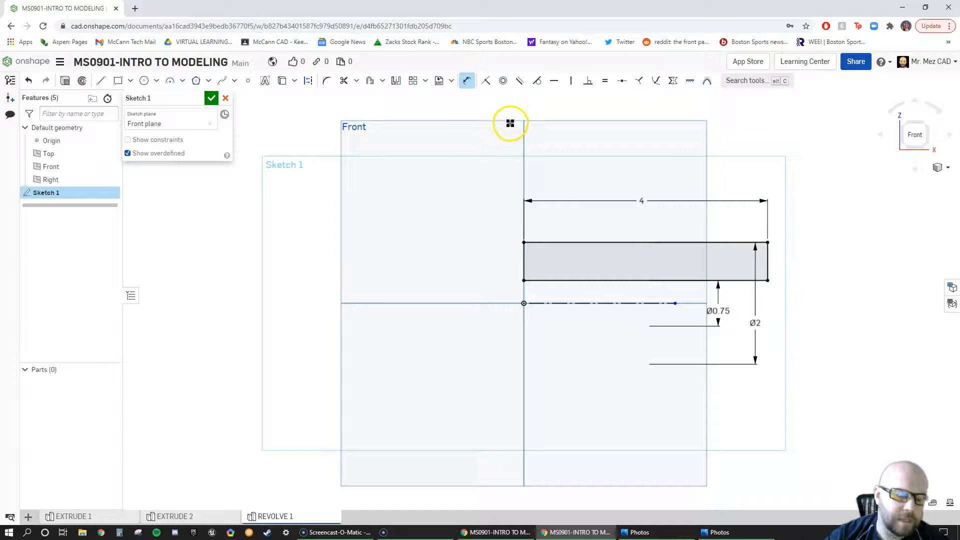
key("Escape")
Step: Move the 2 in diameter dimension clear of the rectangle and compare the sketch dimensions with the REVOLVE 1 drawing in Photos
left_click_drag(755, 323, 816, 299)
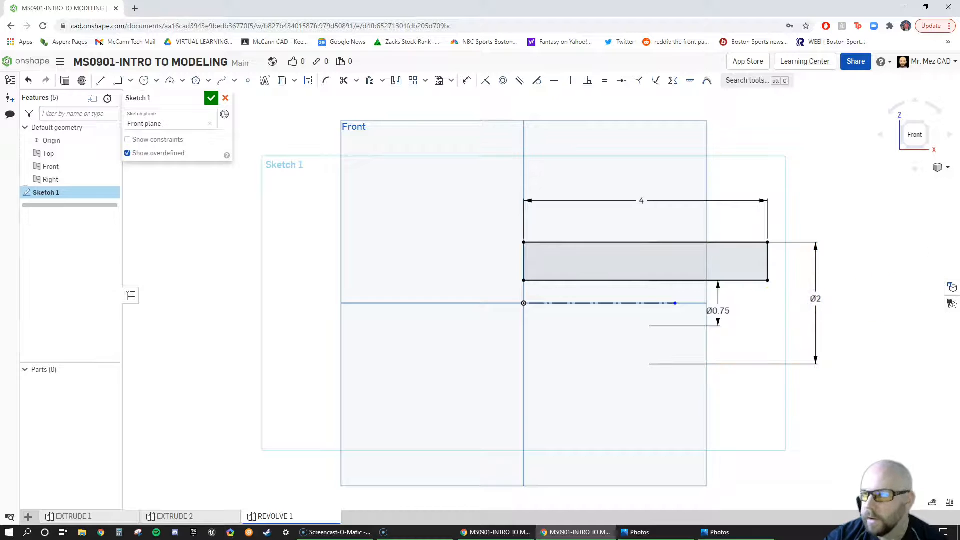
mouse_move(959, 92)
left_mouse_down()
mouse_move(798, 133)
mouse_move(306, 160)
mouse_move(188, 115)
mouse_move(268, 74)
mouse_move(306, 79)
left_mouse_up()
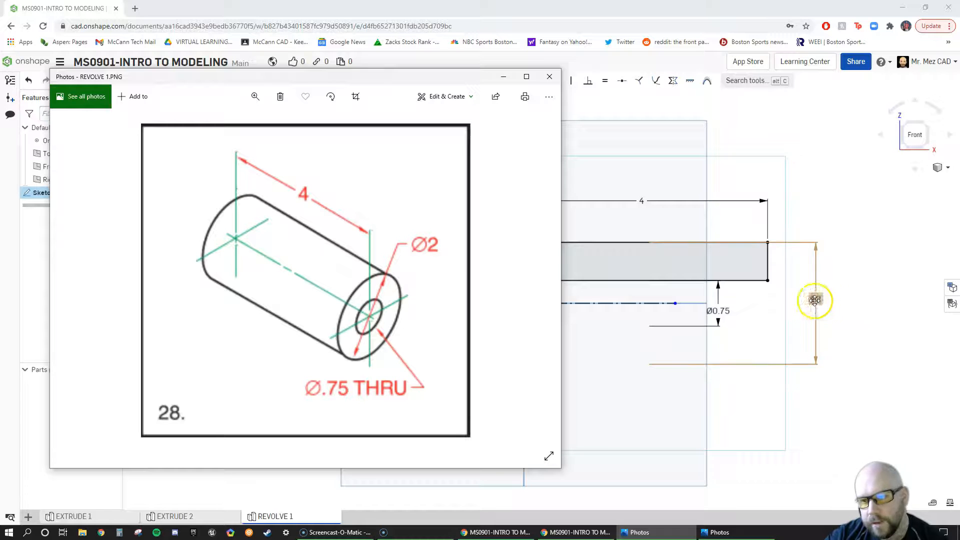
mouse_move(333, 79)
left_mouse_down()
mouse_move(729, 217)
mouse_move(896, 186)
mouse_move(959, 186)
left_mouse_up()
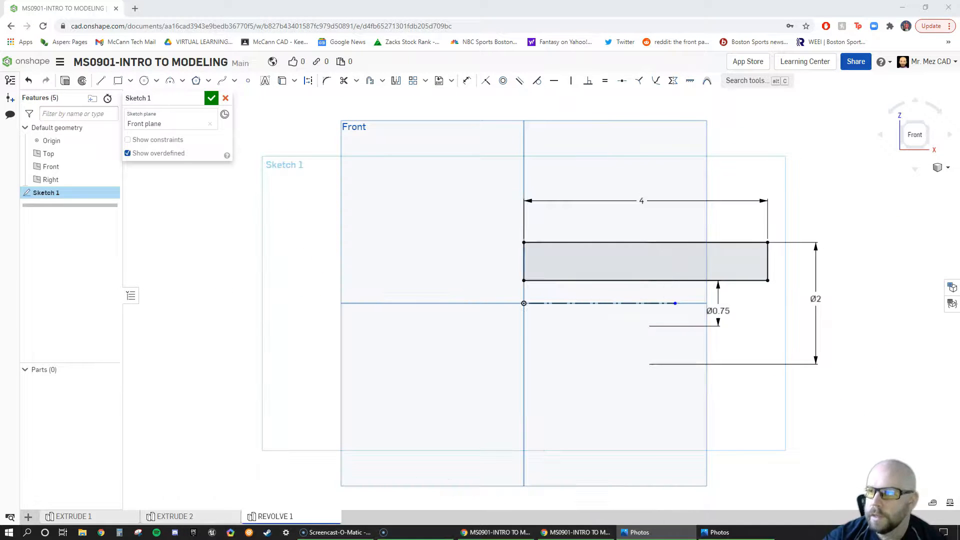
Step: Finish the sketch and revolve its rectangle a full turn about the construction line as a new solid
left_click(210, 100)
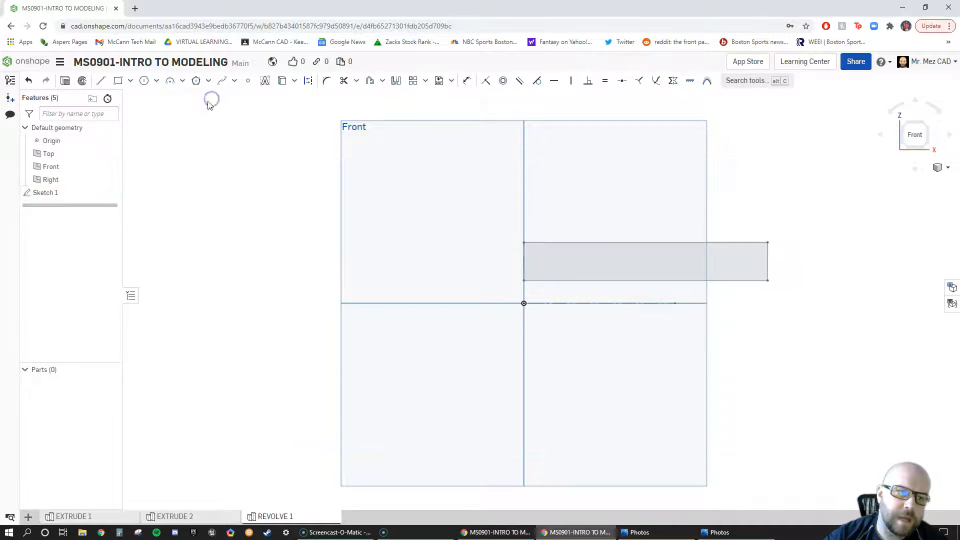
left_click(45, 194)
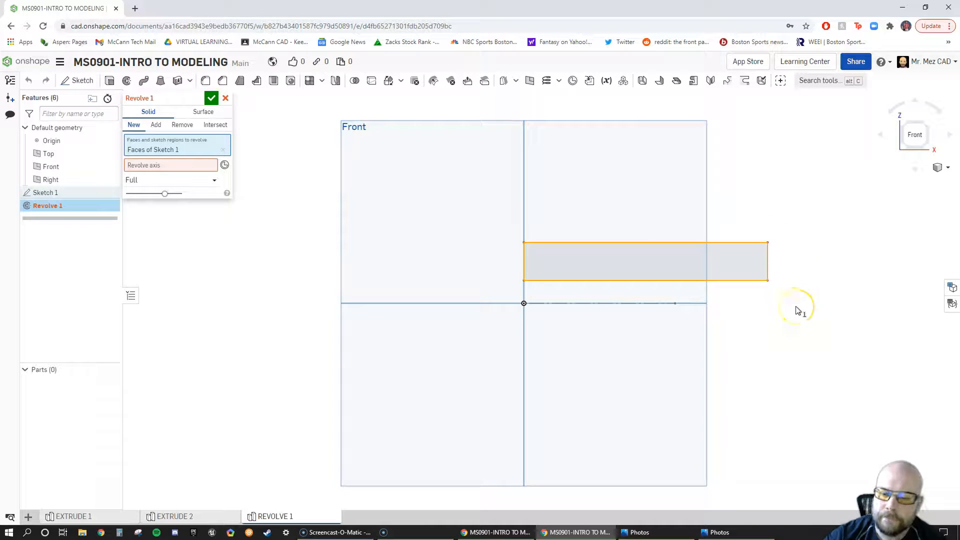
right_click_drag(800, 313, 714, 323)
scroll(457, 297, "up", 2)
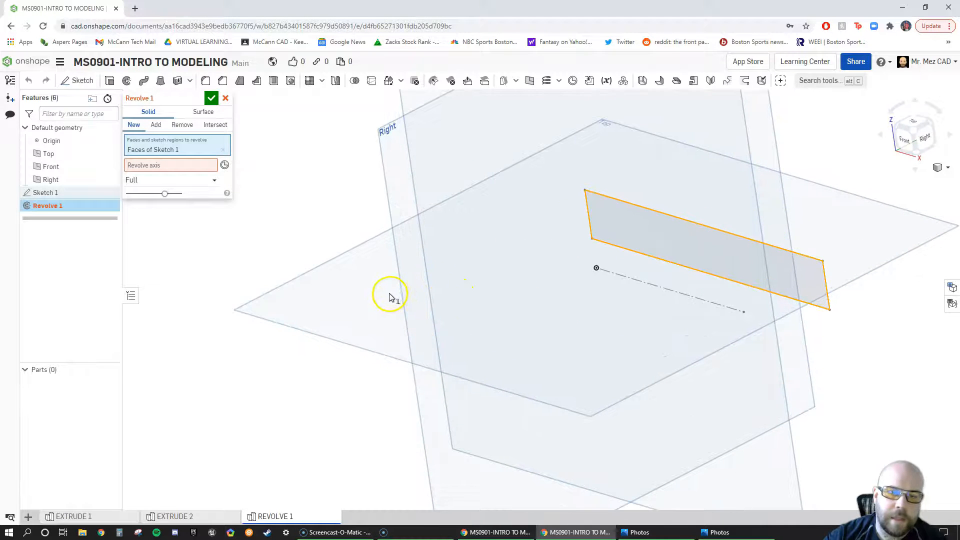
scroll(388, 295, "down", 2)
scroll(355, 284, "down", 1)
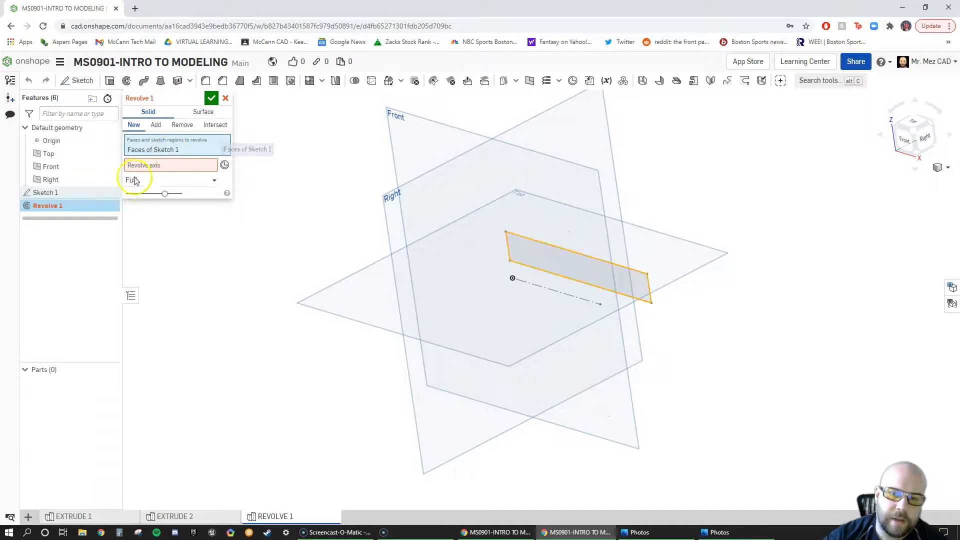
left_click(159, 169)
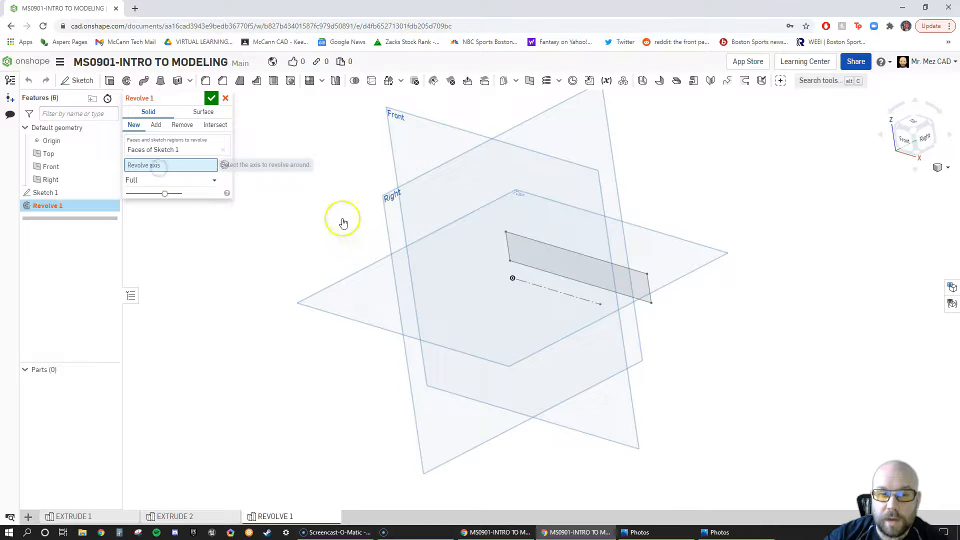
left_click(577, 299)
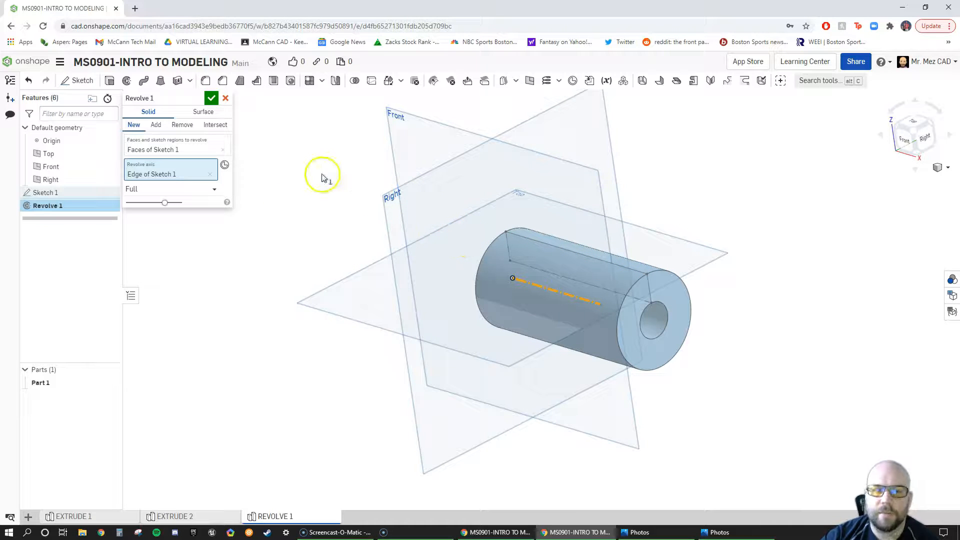
left_click(210, 99)
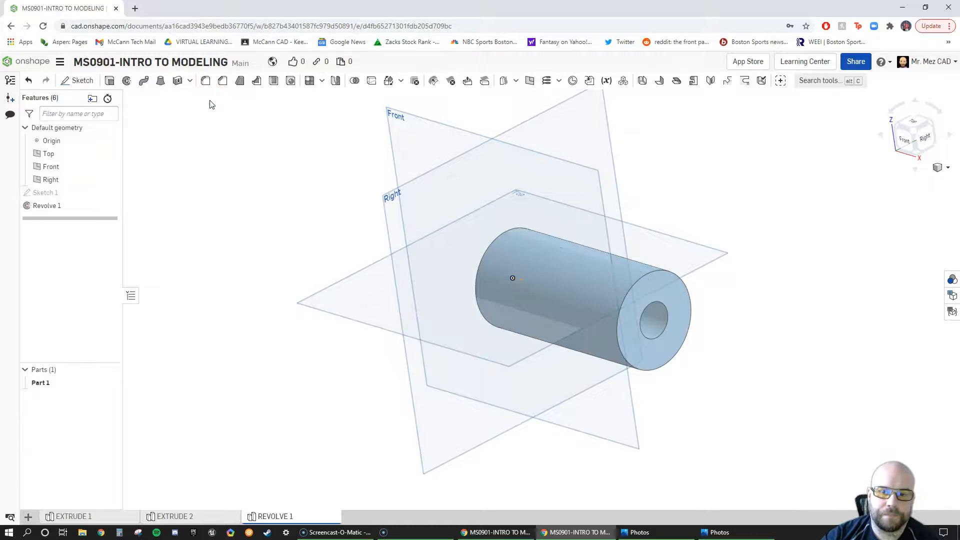
Step: Orbit around the revolved hollow cylinder and set its view to isometric
mouse_move(715, 298)
right_mouse_down()
mouse_move(745, 281)
mouse_move(718, 291)
right_mouse_up()
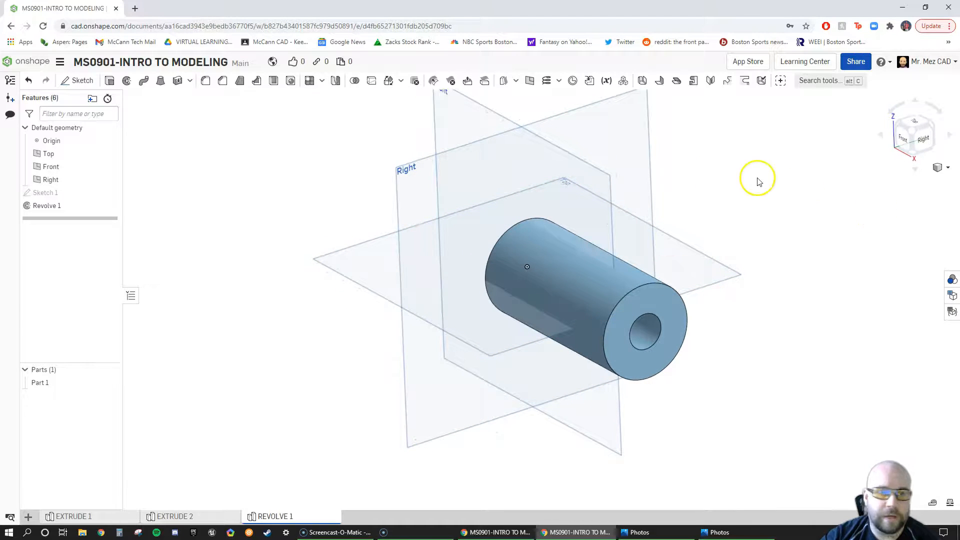
left_click(938, 168)
left_click(921, 186)
left_click(921, 183)
left_click(712, 223)
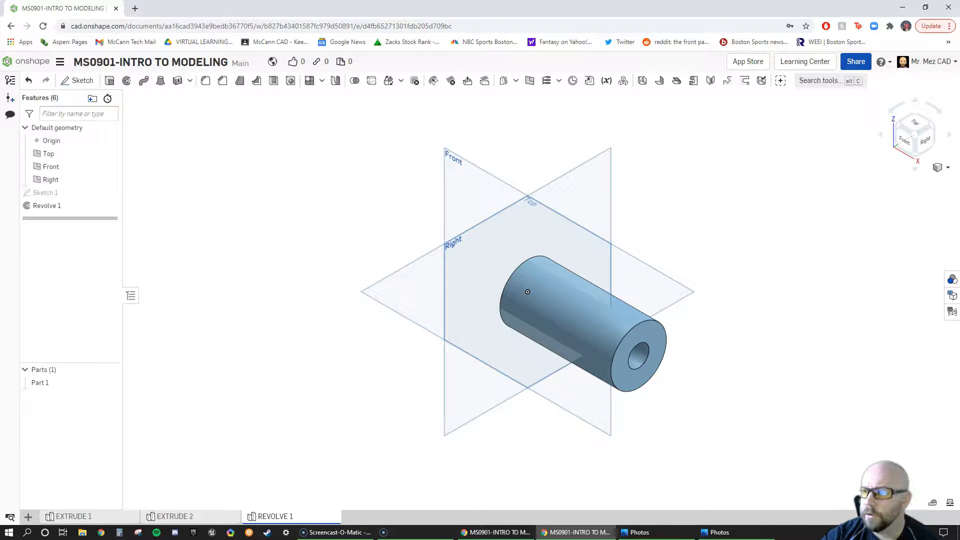
Step: Examine the REVOLVE 2 drawing in Photos for the disc's diameters, thickness and units, and return to Onshape
mouse_move(959, 150)
left_mouse_down()
mouse_move(786, 152)
mouse_move(361, 52)
mouse_move(362, 1)
left_mouse_up()
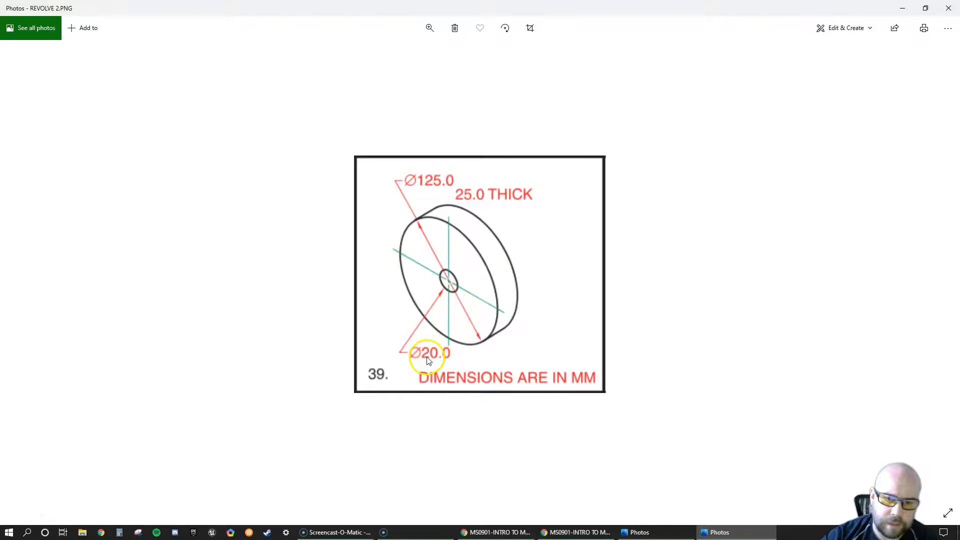
left_click_drag(375, 8, 959, 168)
left_click(238, 295)
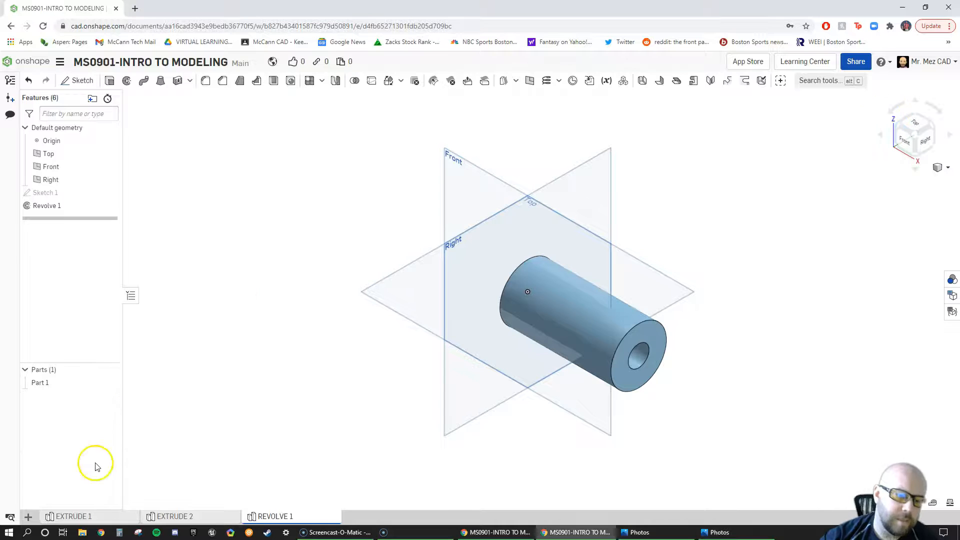
Step: Create a new Part Studio and rename it REVOLVE 2
left_click(31, 516)
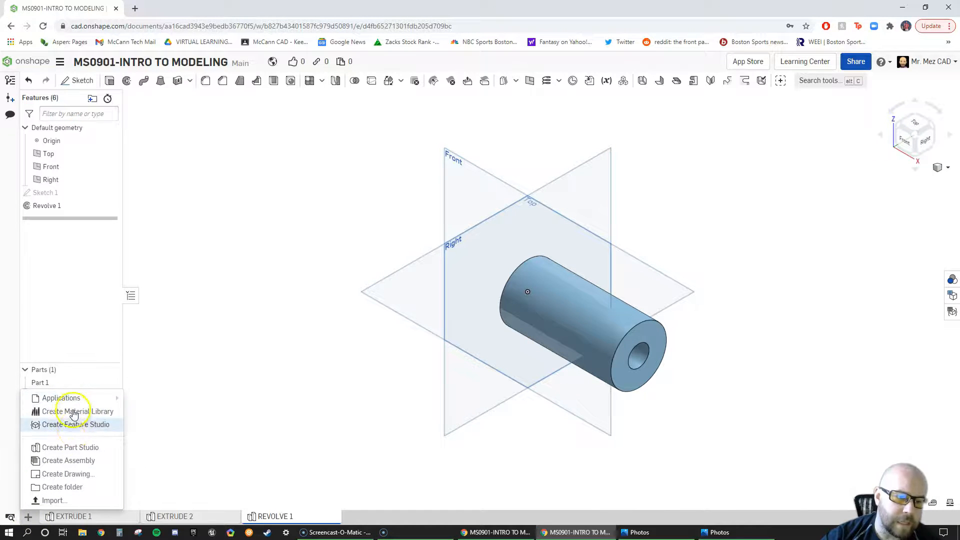
left_click(71, 449)
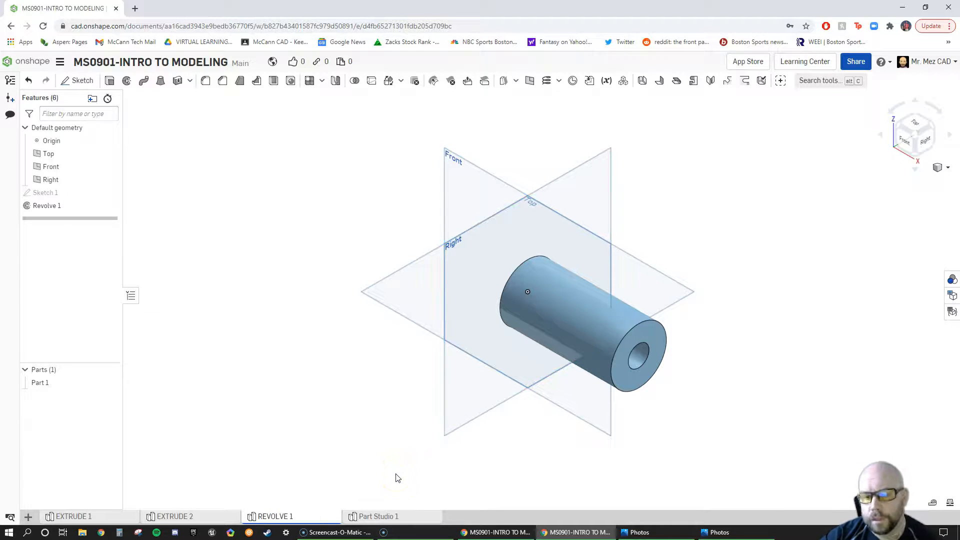
right_click(390, 518)
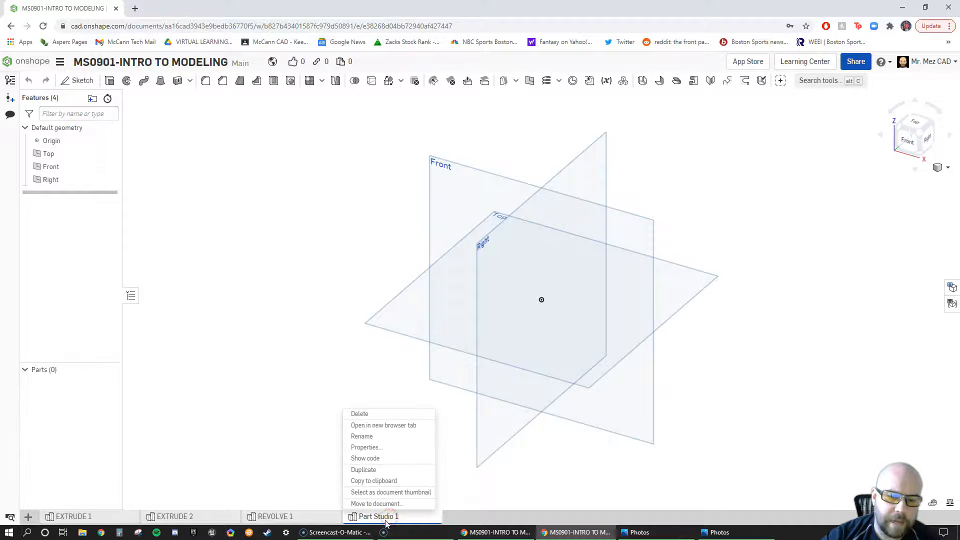
left_click(381, 437)
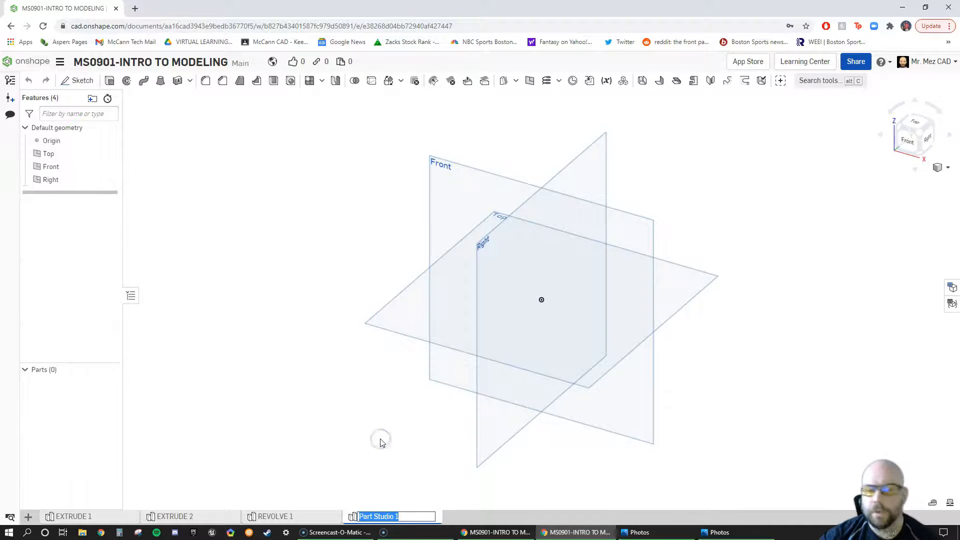
type("REVOLVE 2")
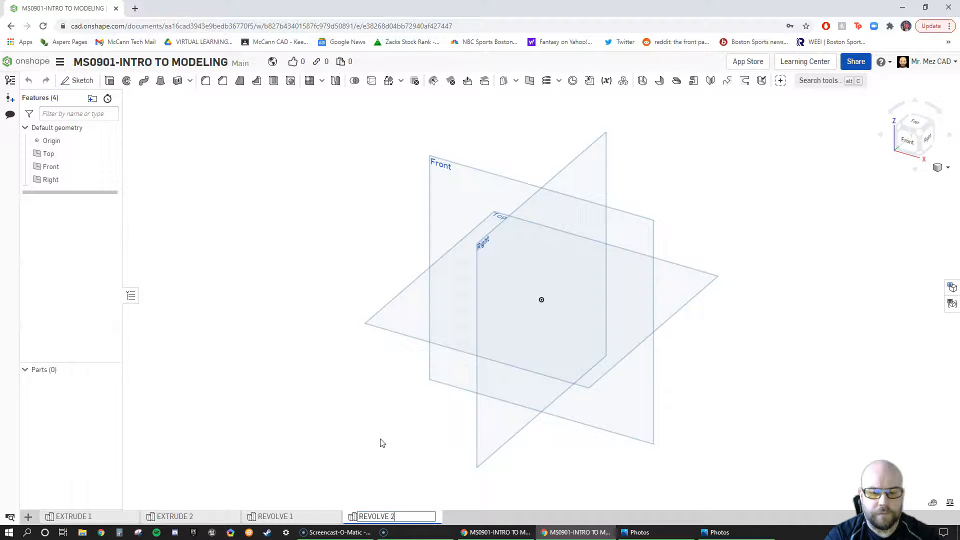
left_click(318, 255)
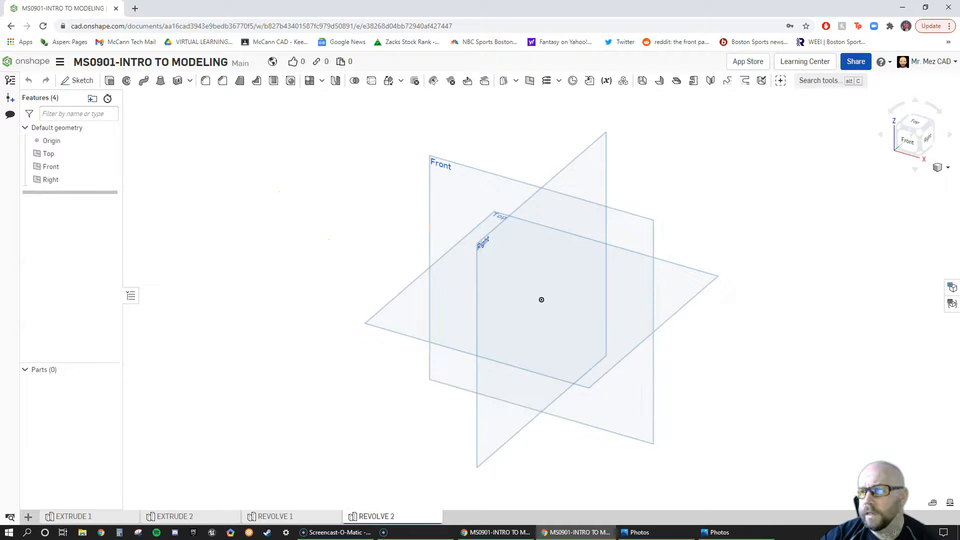
Step: Check the units on the REVOLVE 2 drawing in Photos and set Onshape's default workspace length unit to millimeter
left_click_drag(959, 93, 373, 1)
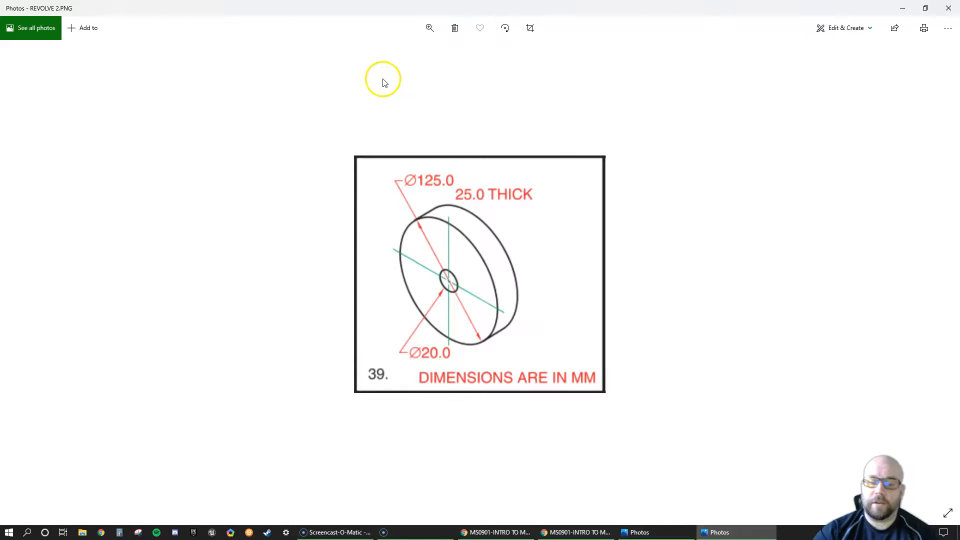
left_click_drag(468, 14, 959, 98)
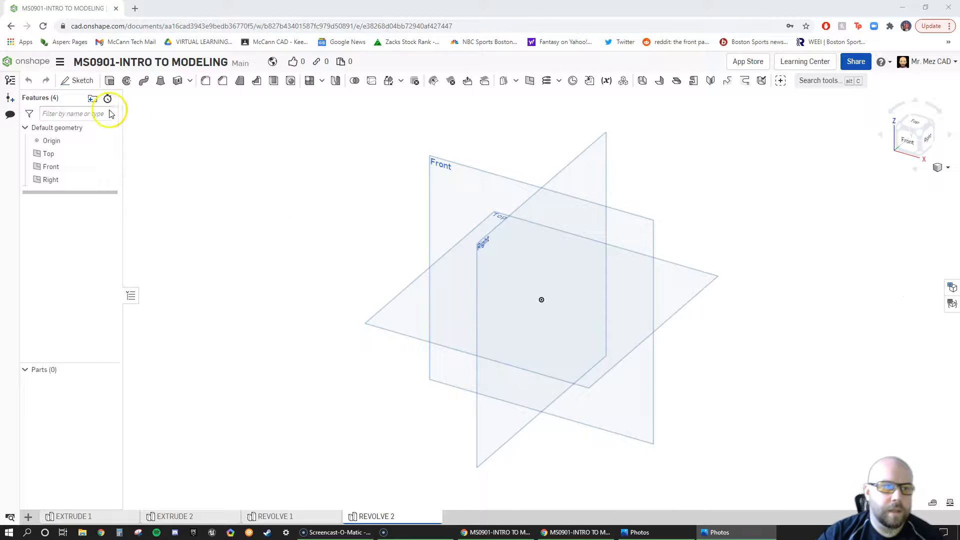
left_click(60, 65)
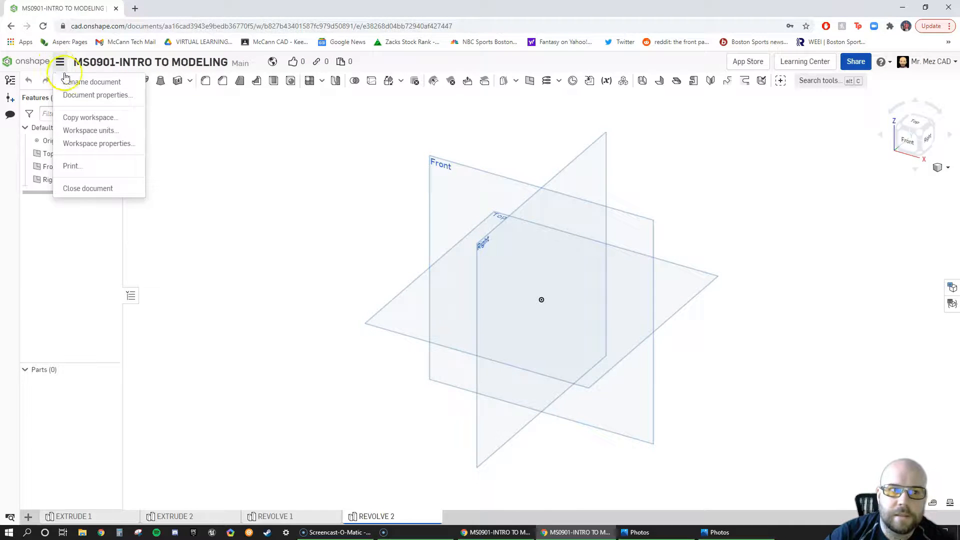
left_click(91, 132)
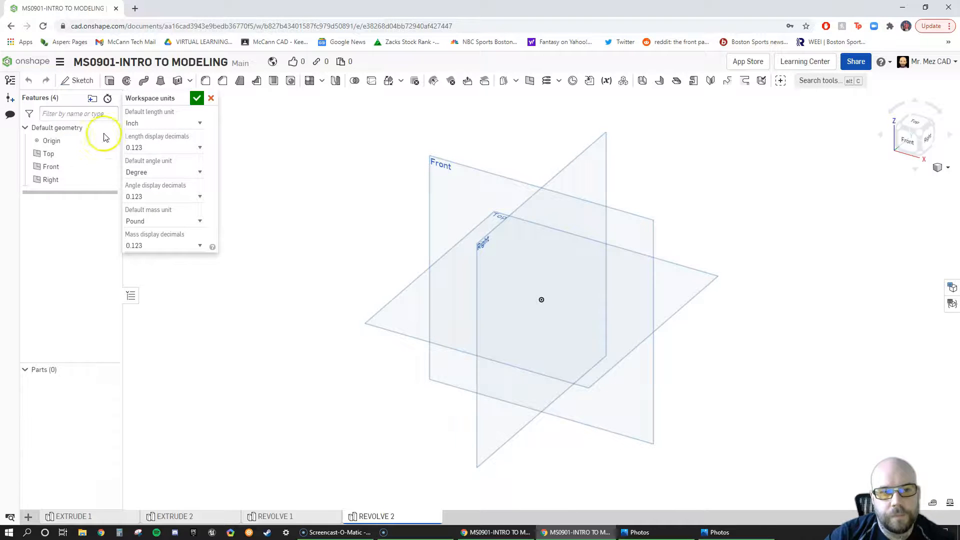
left_click(199, 124)
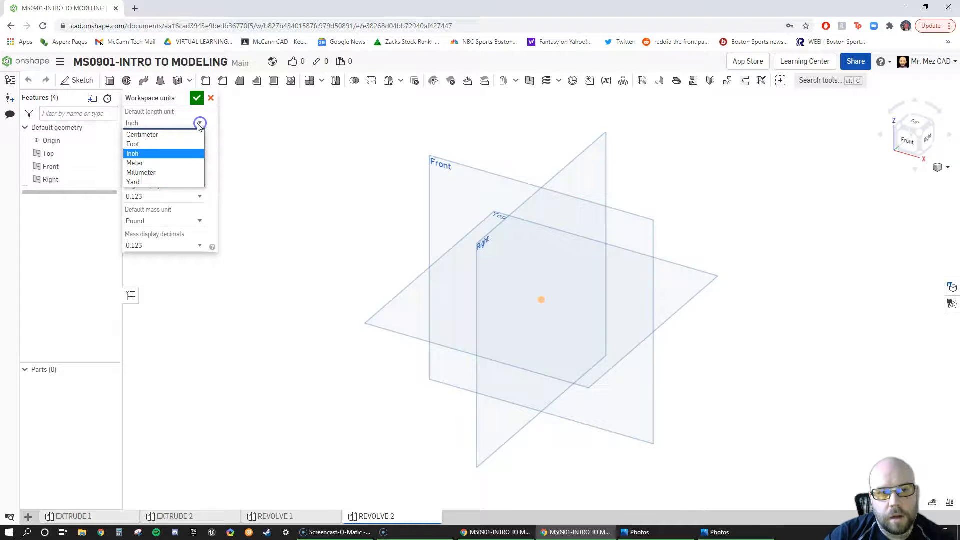
left_click(152, 174)
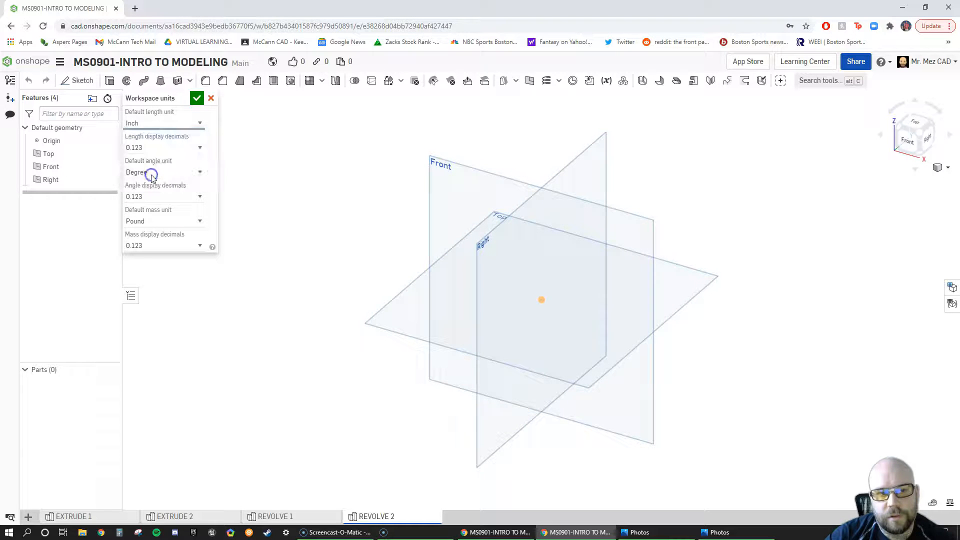
left_click(196, 100)
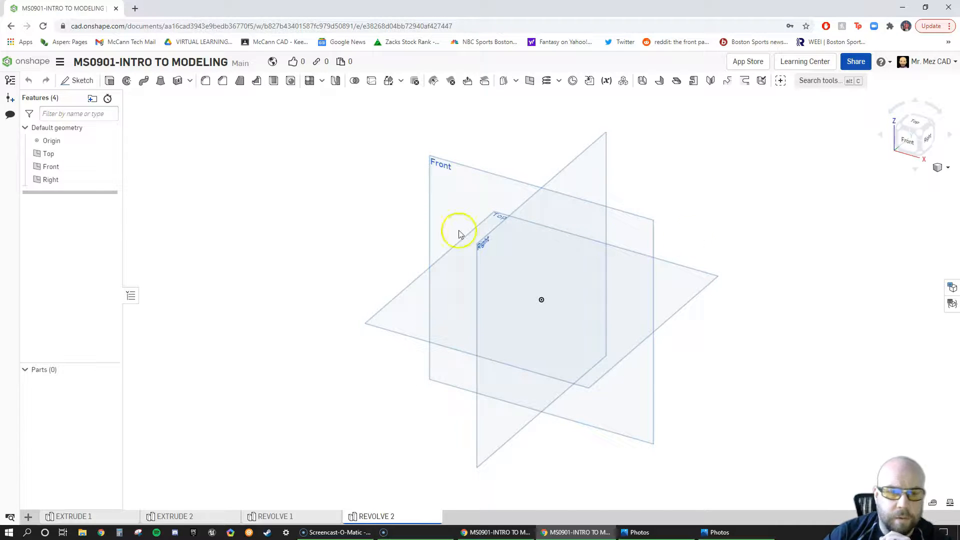
Step: Start a sketch on the Right plane after consulting the REVOLVE 2 drawing in Photos, and view it normal to the sketch plane
left_click(70, 83)
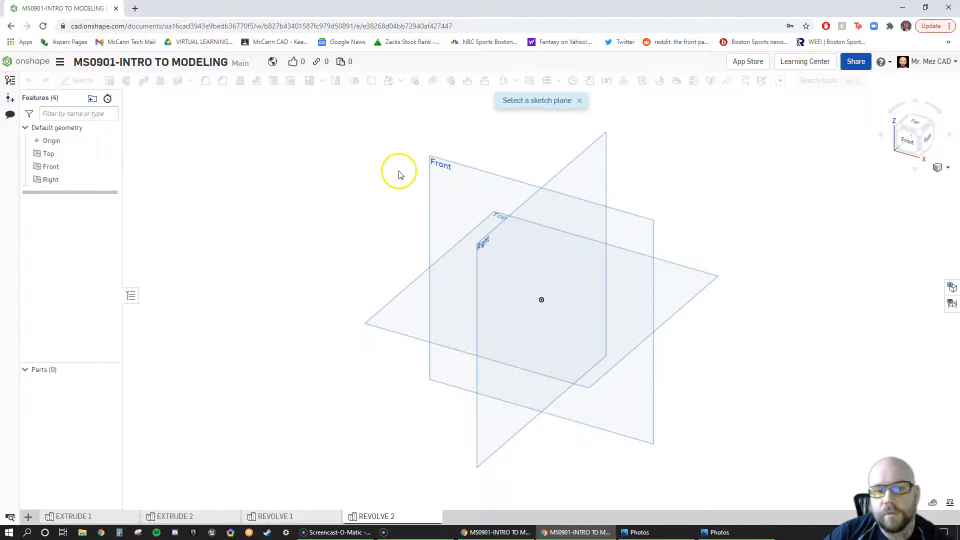
mouse_move(773, 235)
right_mouse_down()
mouse_move(763, 213)
mouse_move(755, 220)
mouse_move(764, 227)
right_mouse_up()
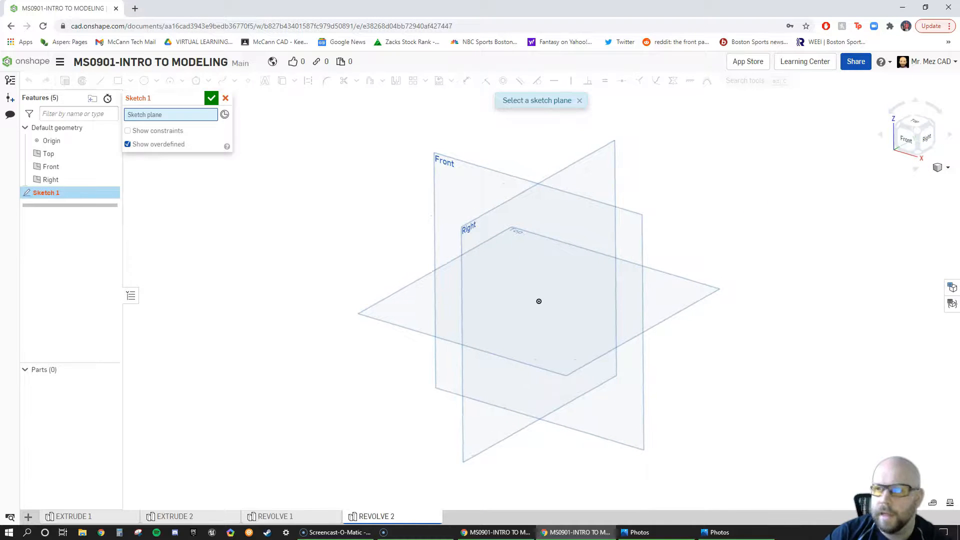
left_click(720, 532)
left_click_drag(795, 152, 300, 2)
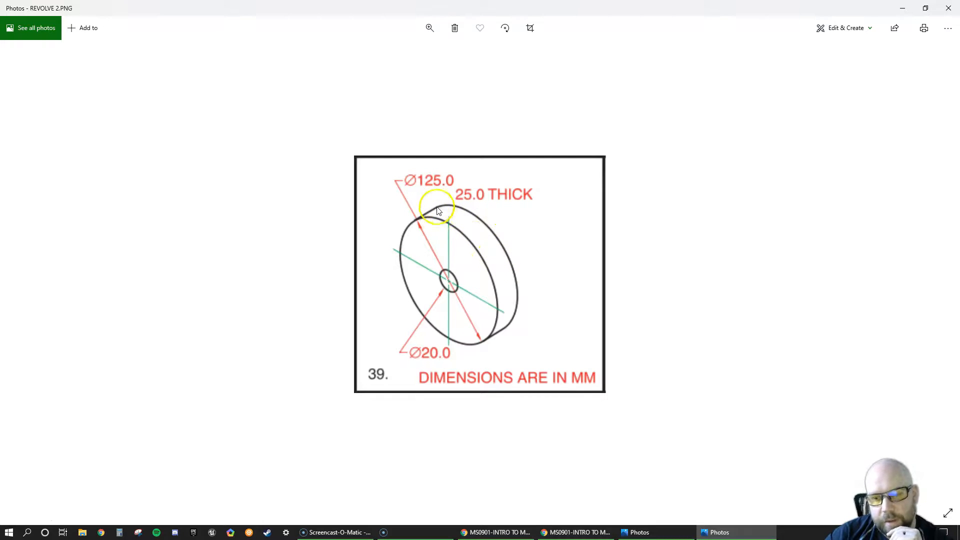
mouse_move(409, 8)
left_mouse_down()
mouse_move(519, 122)
mouse_move(896, 199)
mouse_move(959, 236)
left_mouse_up()
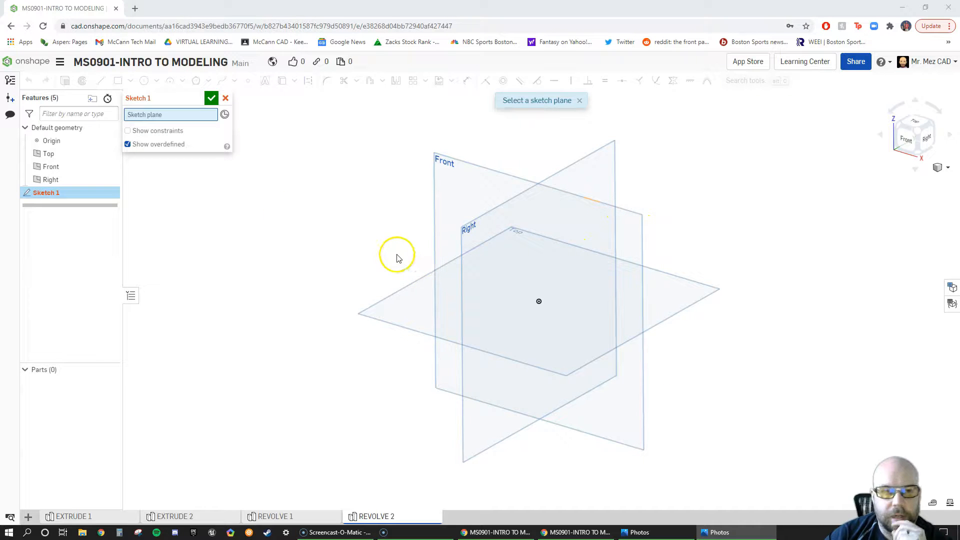
left_click(584, 162)
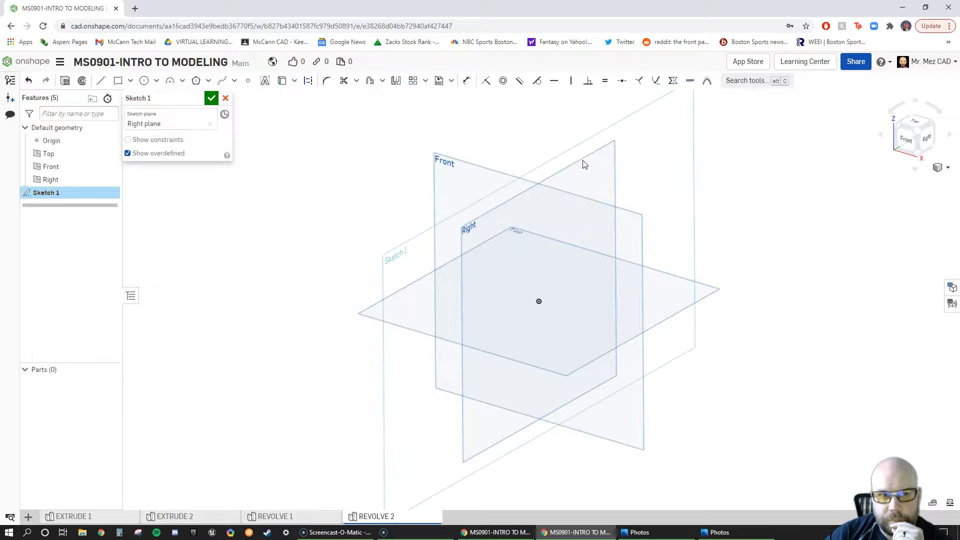
right_click(585, 169)
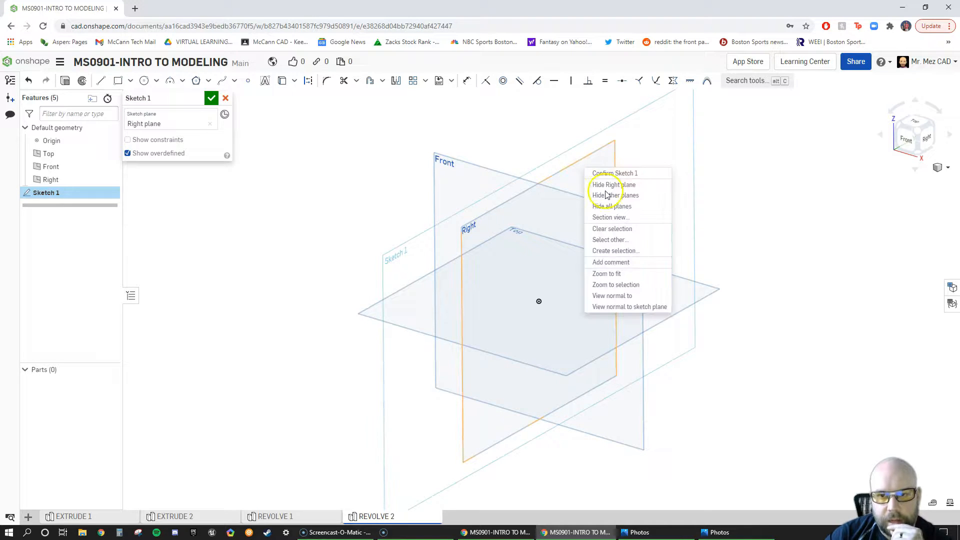
left_click(638, 309)
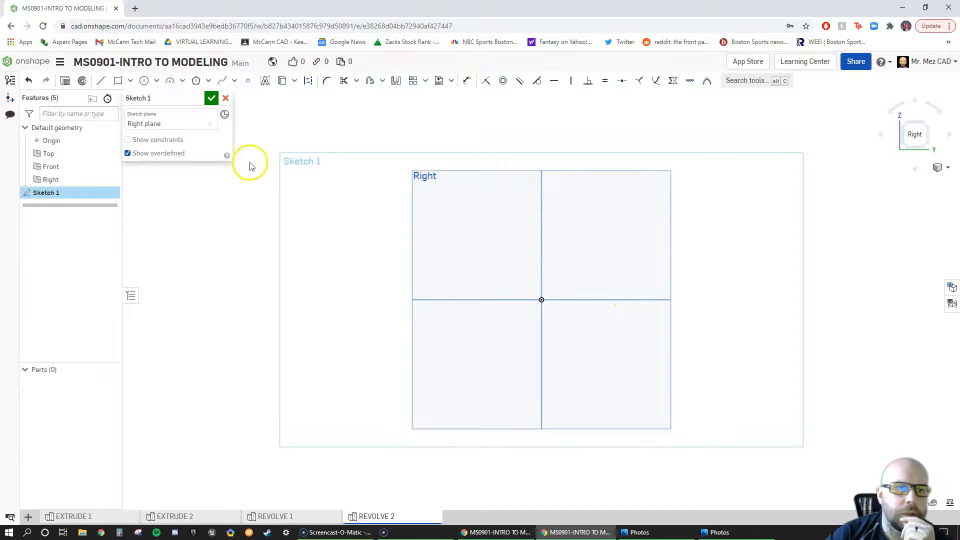
Step: Draw a horizontal construction line about 120 mm long from the origin in the positive Y direction
left_click(102, 82)
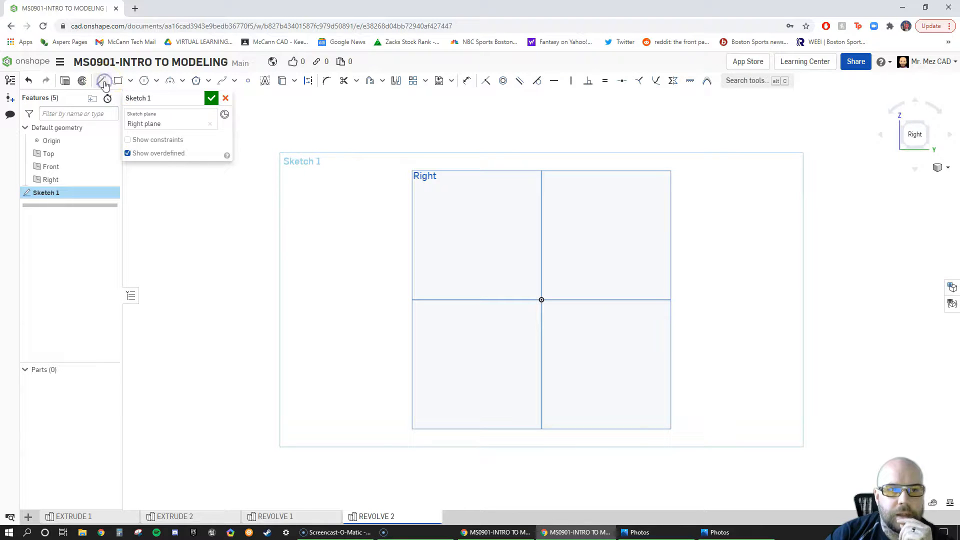
left_click(310, 83)
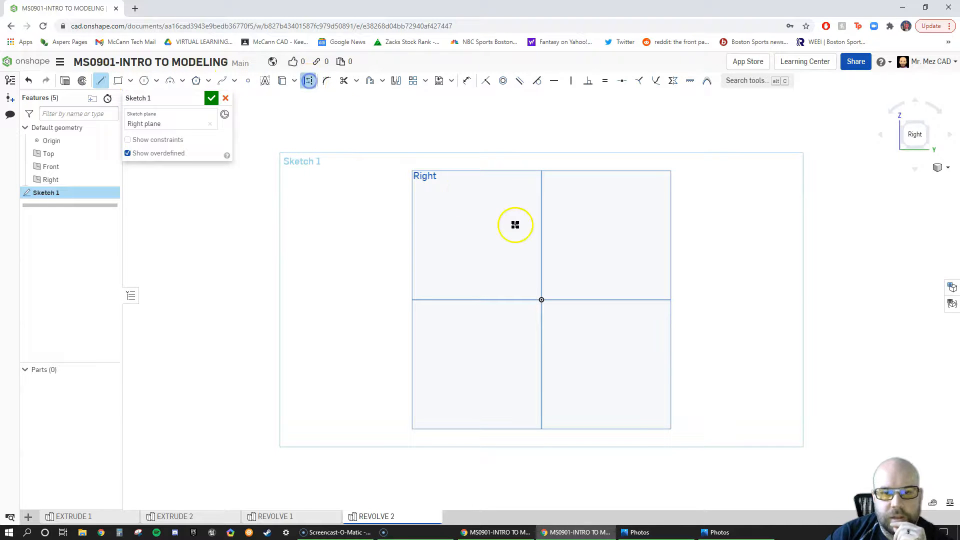
left_click(543, 300)
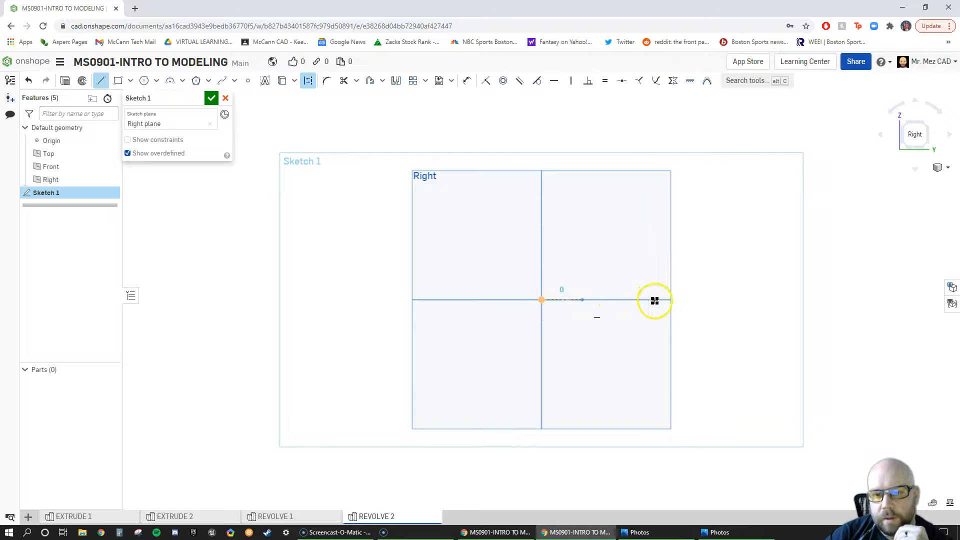
left_click(745, 299)
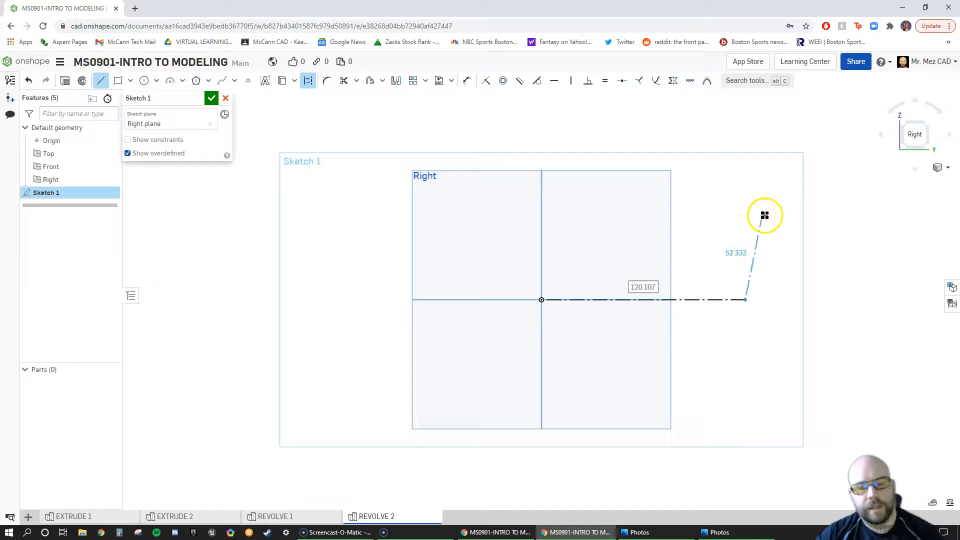
Step: Draw a closed rectangular profile about 22 mm wide and 50 mm tall above the construction line, with one side on the vertical axis
key("Escape")
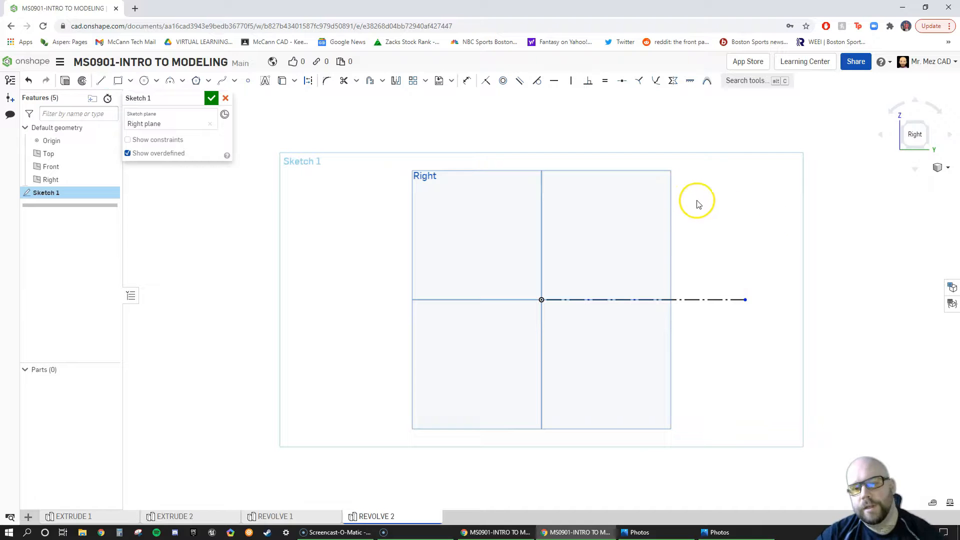
left_click(102, 83)
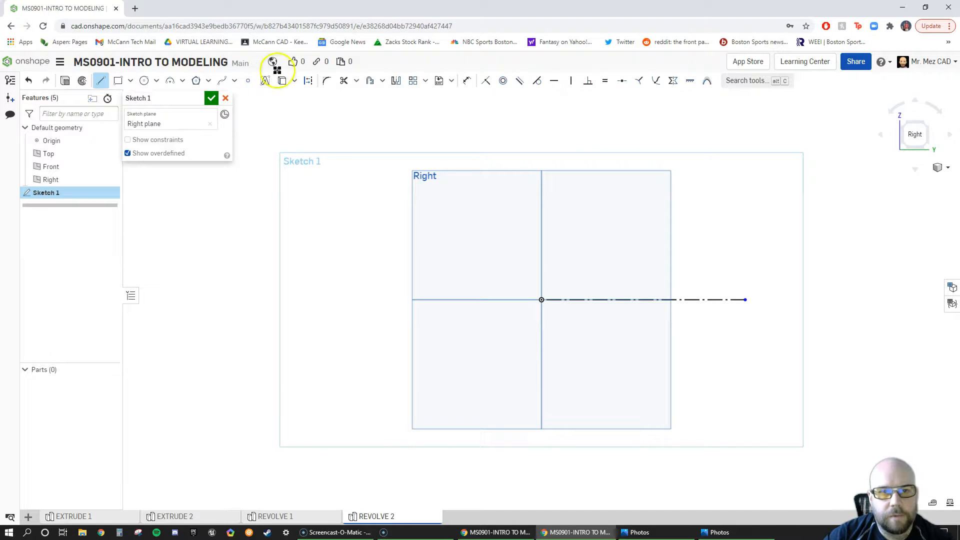
left_click(541, 246)
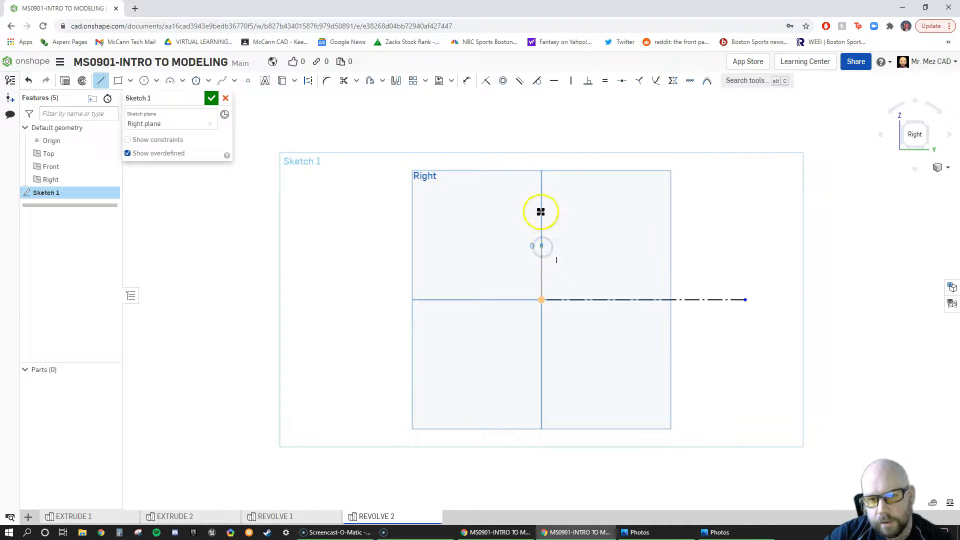
left_click(542, 160)
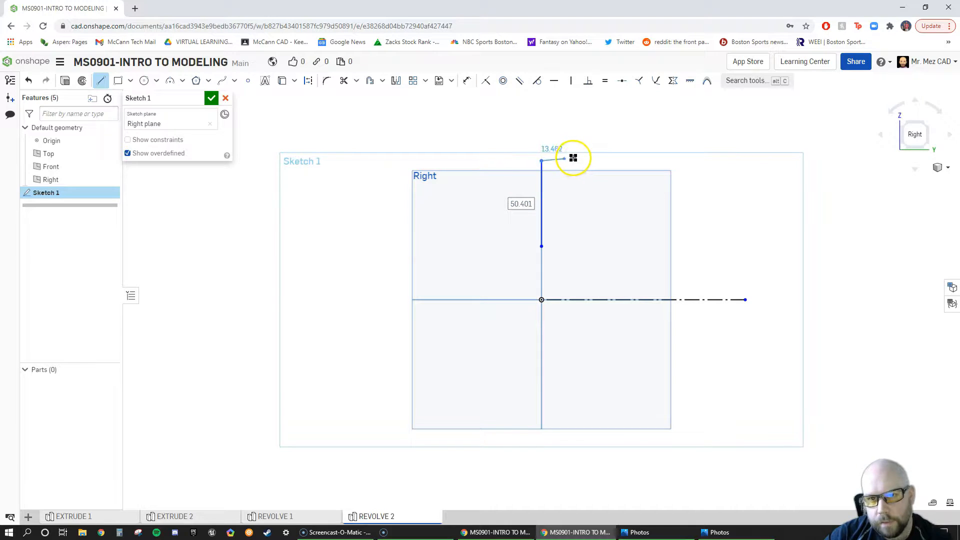
left_click(578, 161)
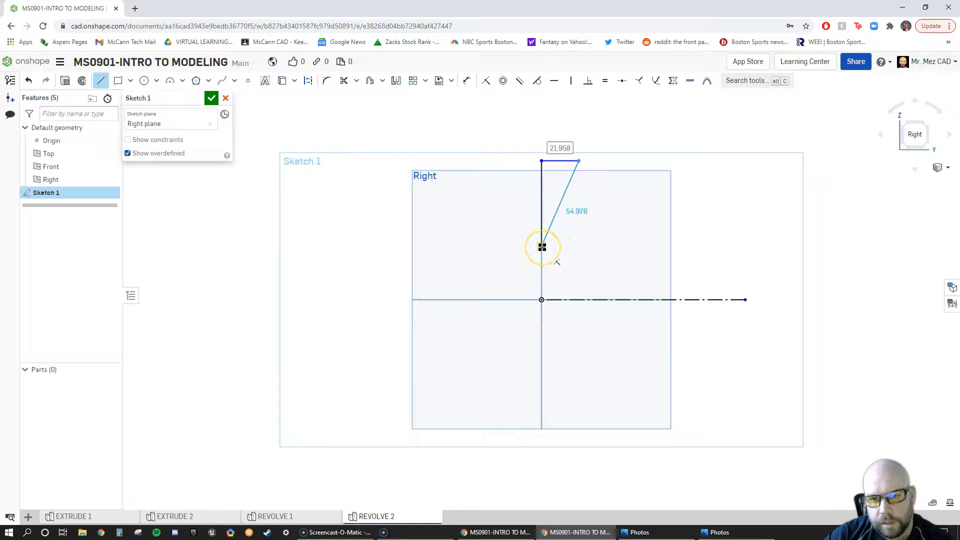
left_click(579, 245)
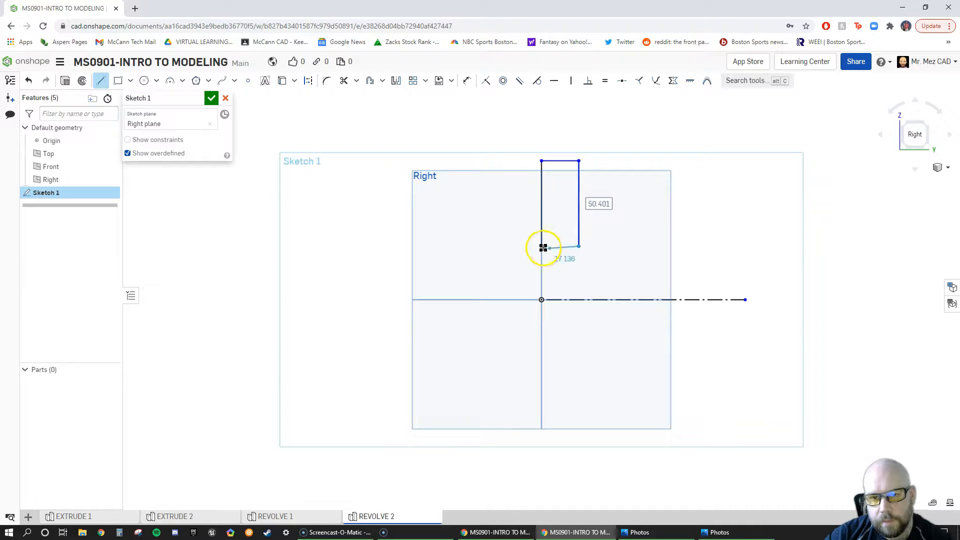
left_click(542, 246)
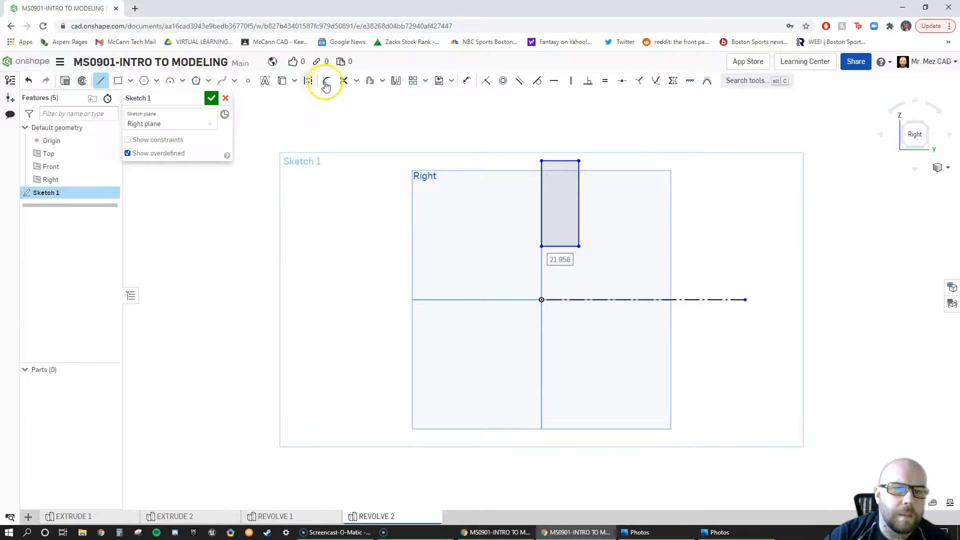
Step: Dimension the rectangle's upper edge with a width of 25 mm
left_click(468, 82)
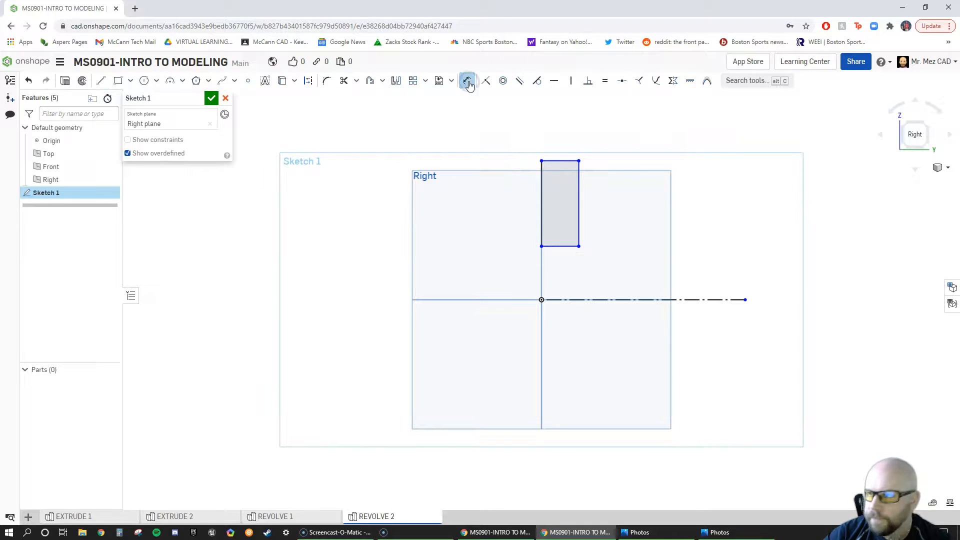
left_click(561, 158)
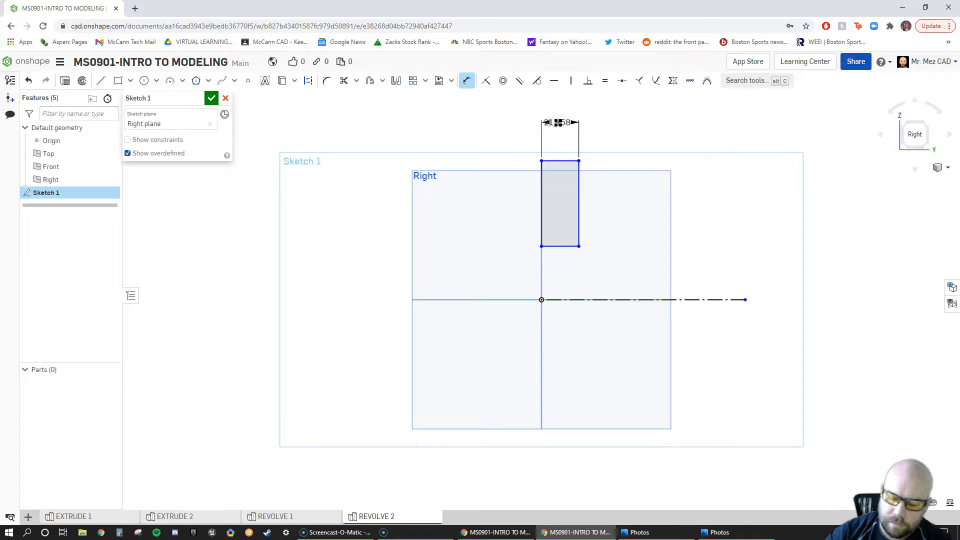
left_click(558, 123)
type("25")
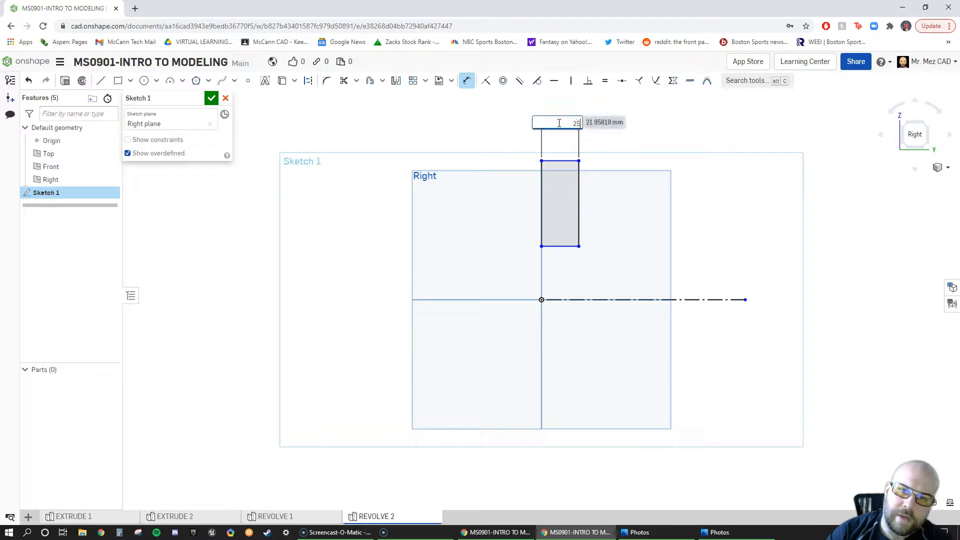
key("Return")
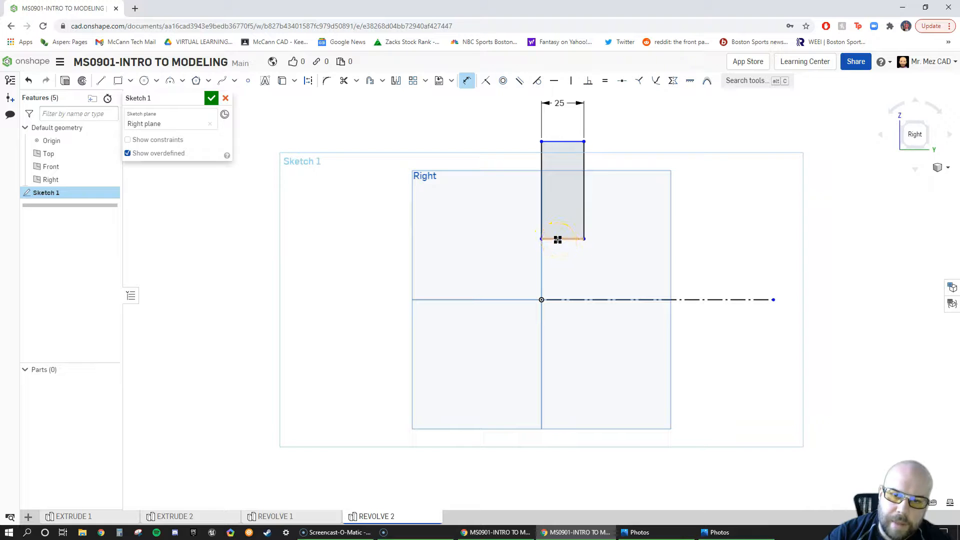
Step: Dimension the rectangle's lower edge about the construction line as a 20 mm diameter
left_click_drag(557, 240, 568, 300)
left_click(569, 301)
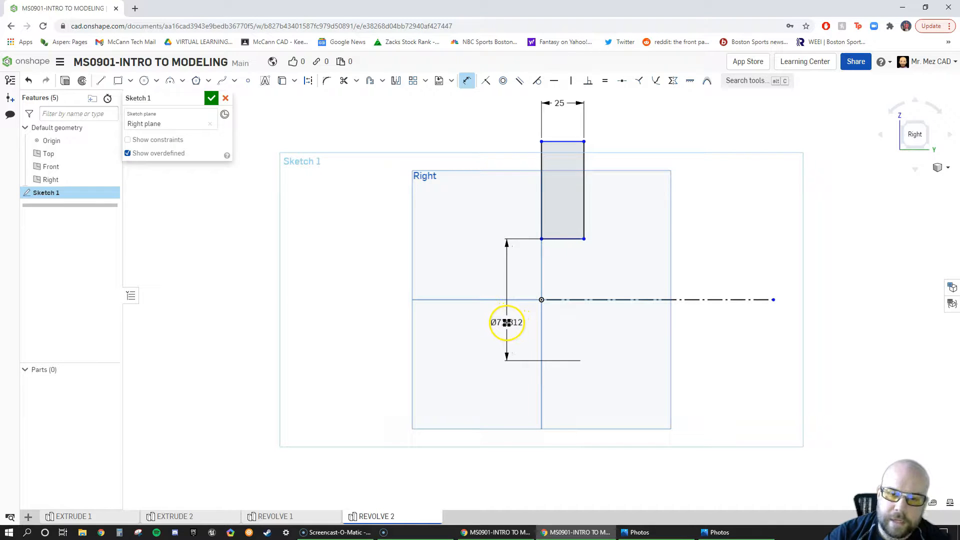
left_click(497, 322)
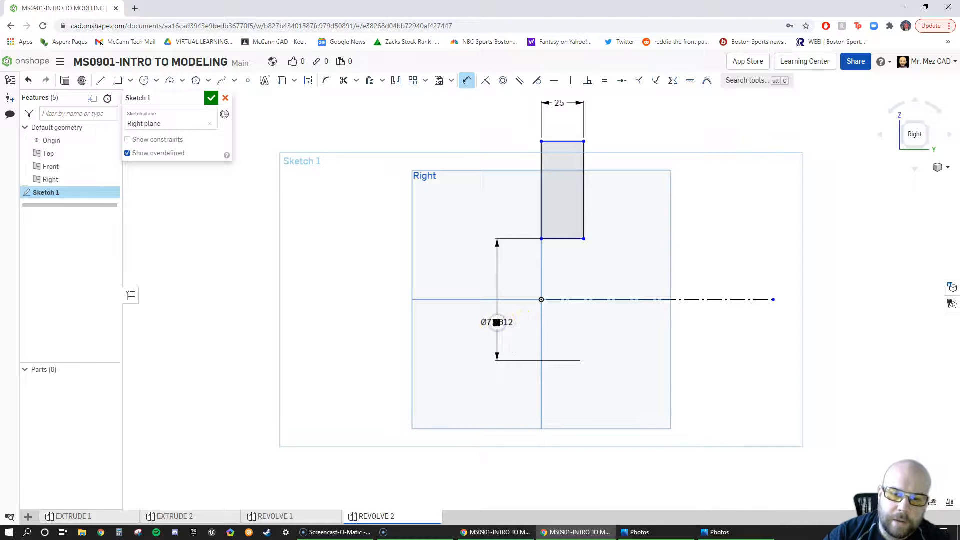
type("2")
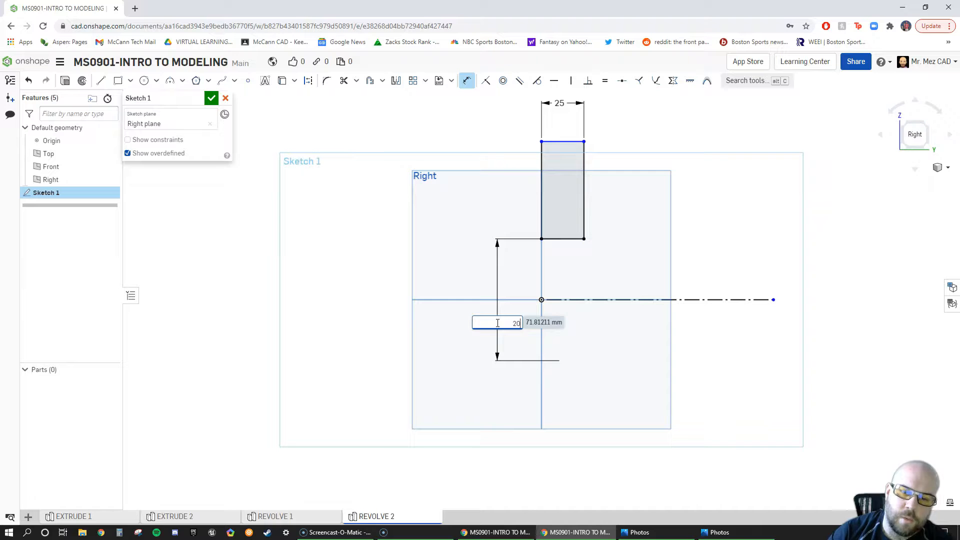
type("0")
key("Return")
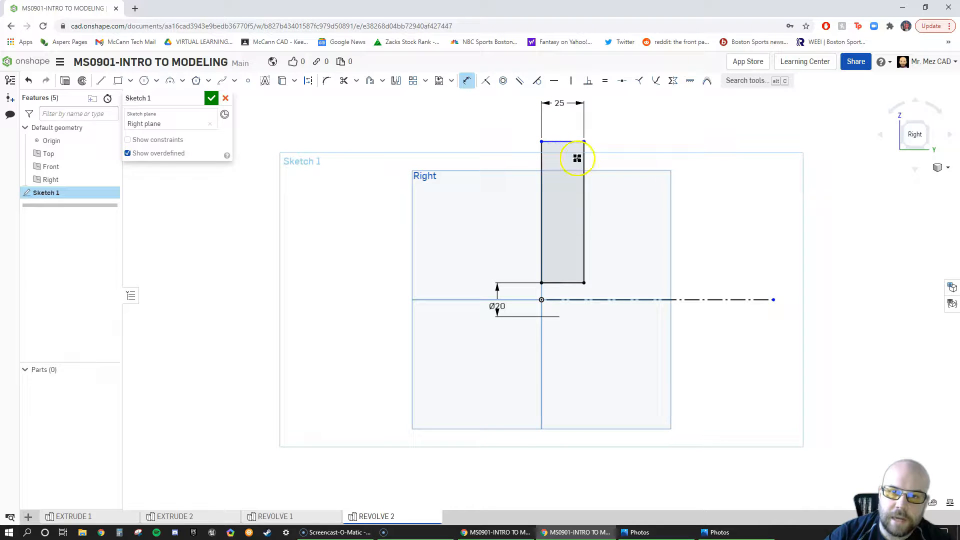
Step: Dimension the rectangle's upper edge about the construction line as a 125 mm diameter and finish the sketch
left_click(618, 298)
left_click(455, 321)
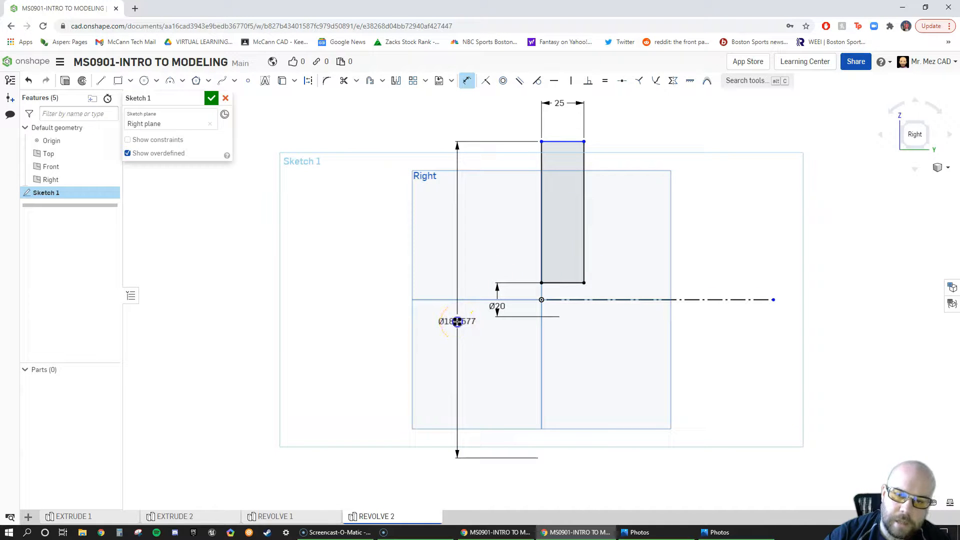
left_click(457, 322)
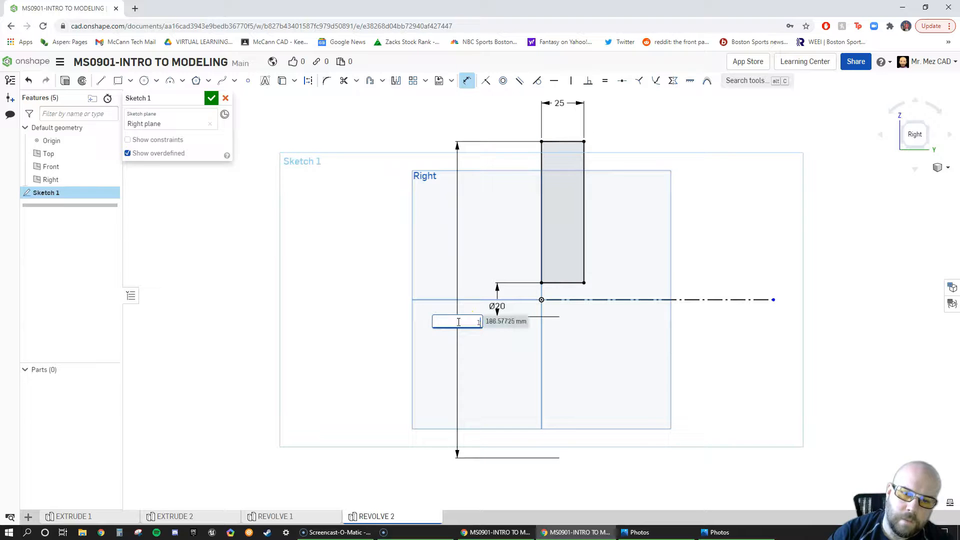
key("Return")
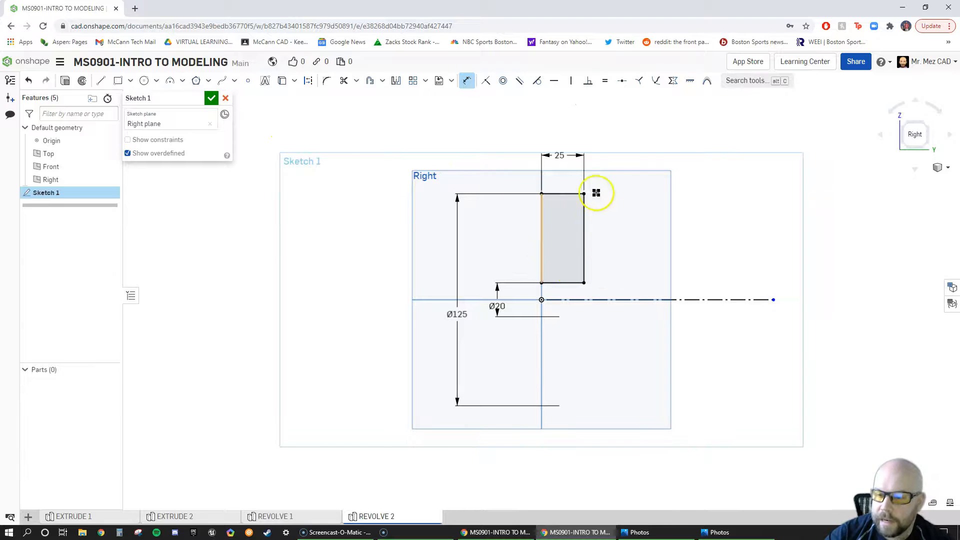
left_click(210, 98)
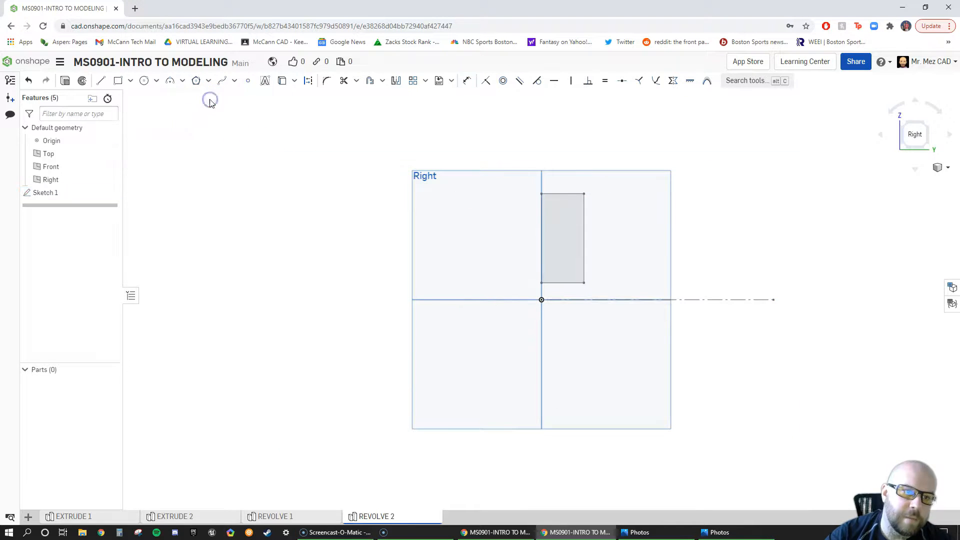
Step: Revolve the sketched rectangle a full turn about the construction line as a new solid
left_click(488, 270)
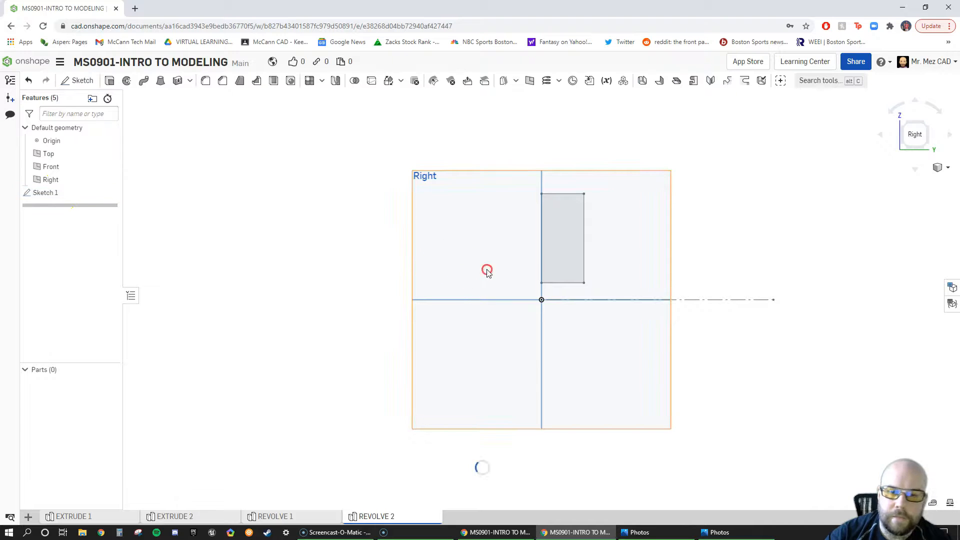
mouse_move(365, 252)
right_mouse_down()
mouse_move(378, 251)
mouse_move(366, 272)
mouse_move(381, 262)
mouse_move(422, 265)
mouse_move(399, 273)
right_mouse_up()
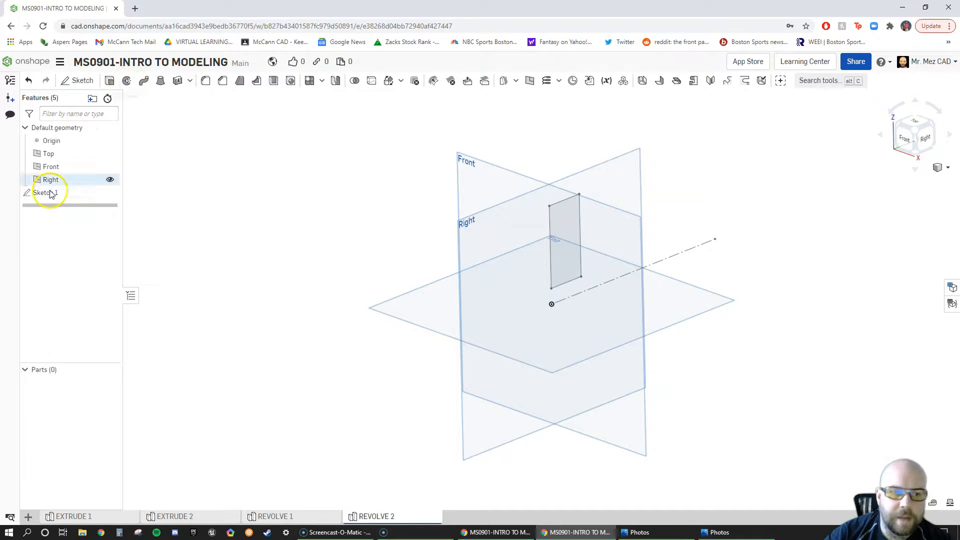
left_click(127, 83)
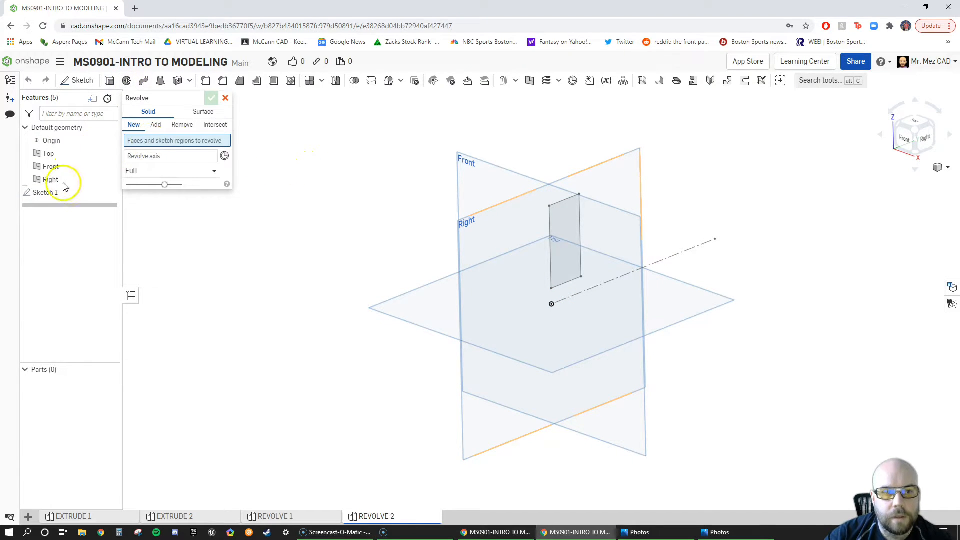
left_click(45, 193)
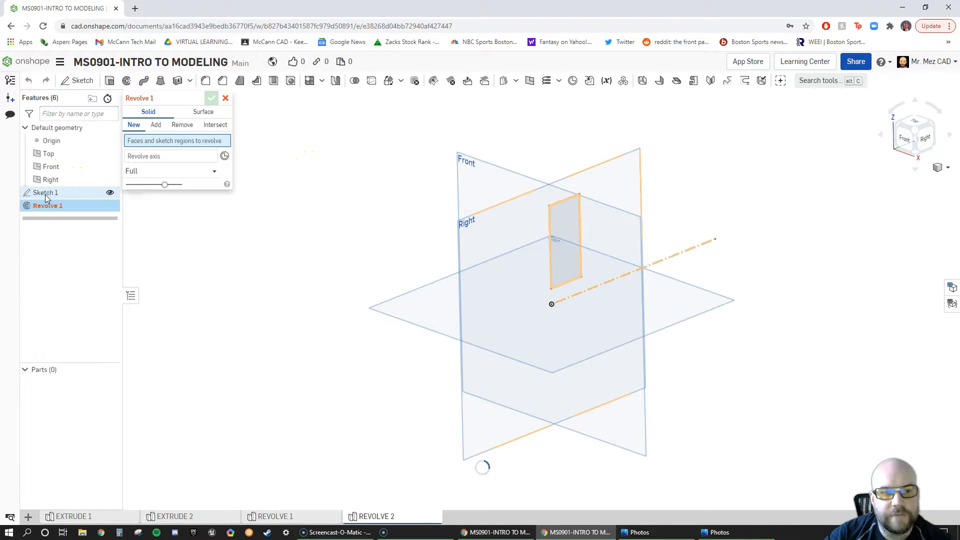
left_click(148, 167)
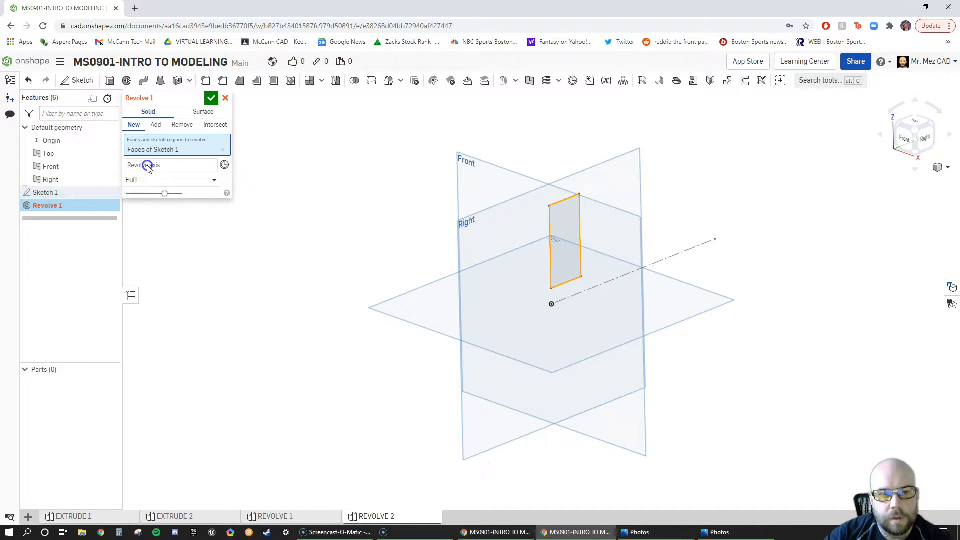
left_click(672, 258)
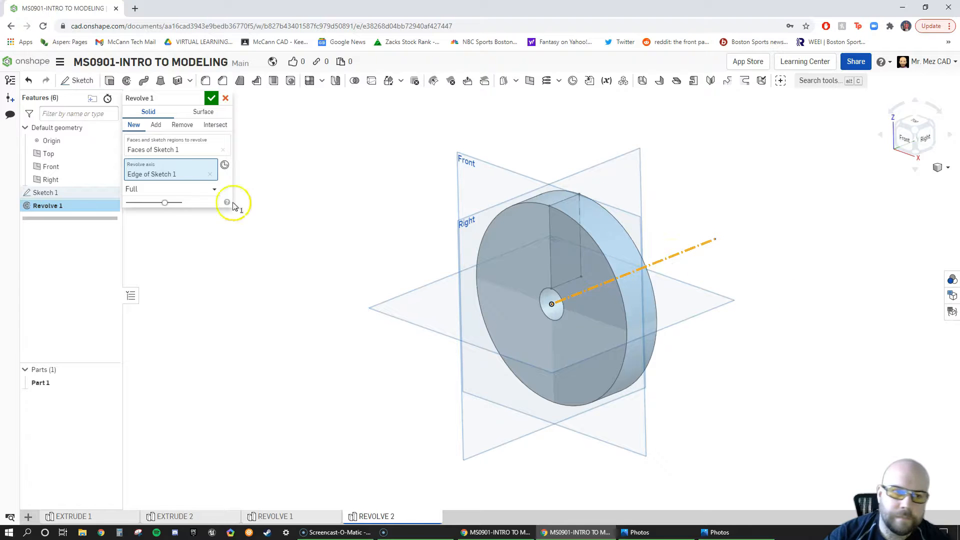
left_click(211, 99)
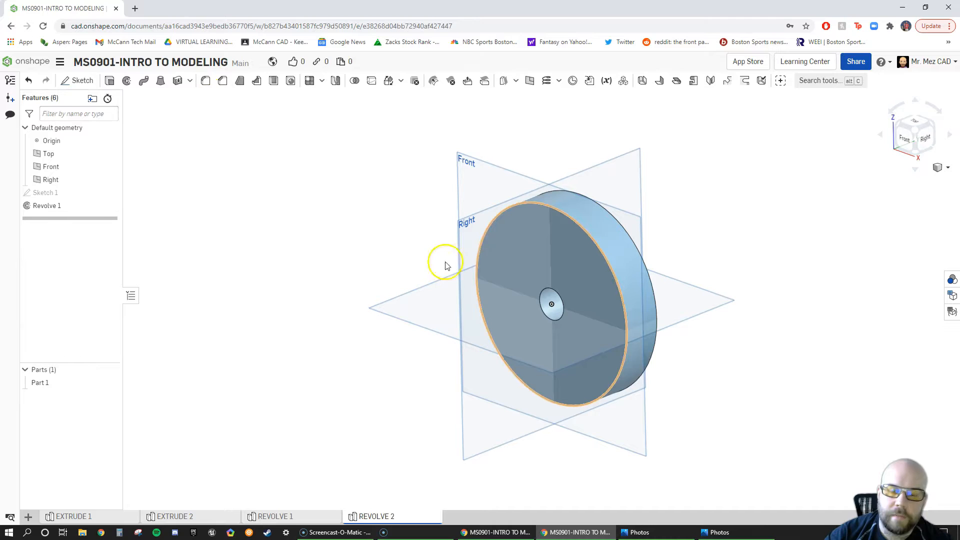
Step: Reopen the disc's revolve feature for editing and change its extent to One direction
right_click(50, 209)
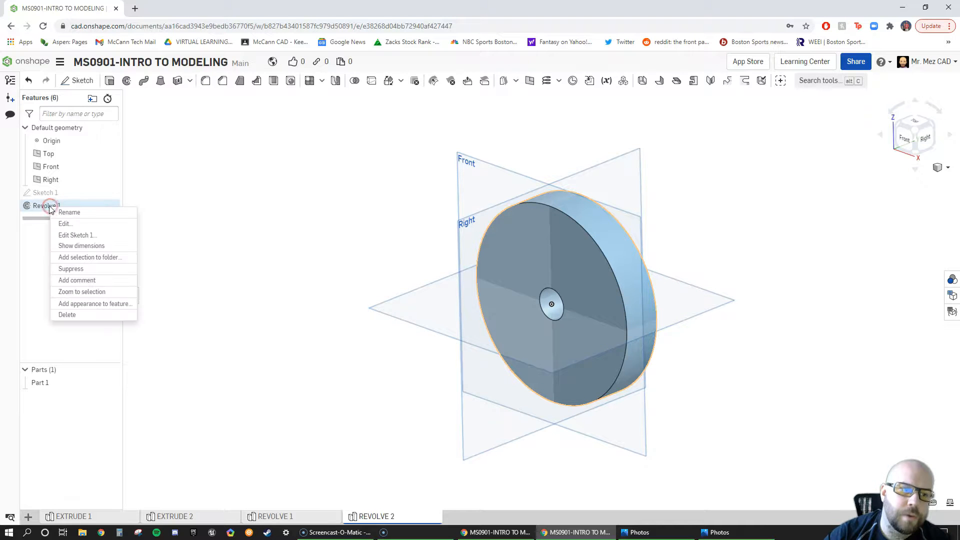
left_click(69, 225)
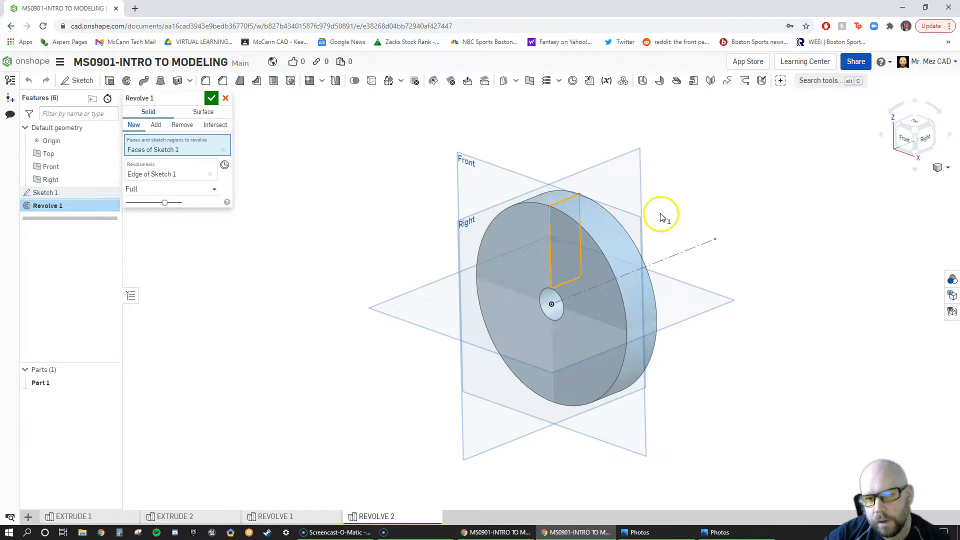
left_click(675, 260)
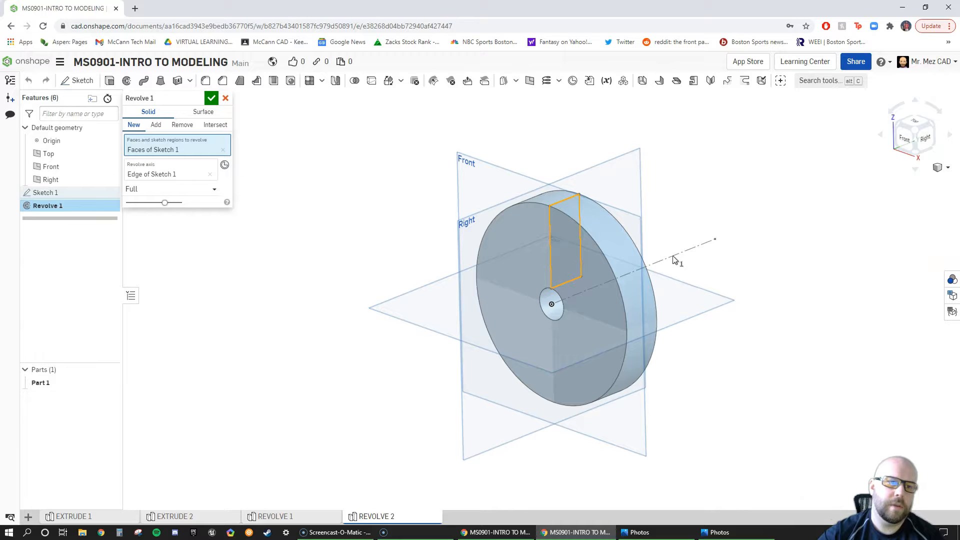
left_click(135, 189)
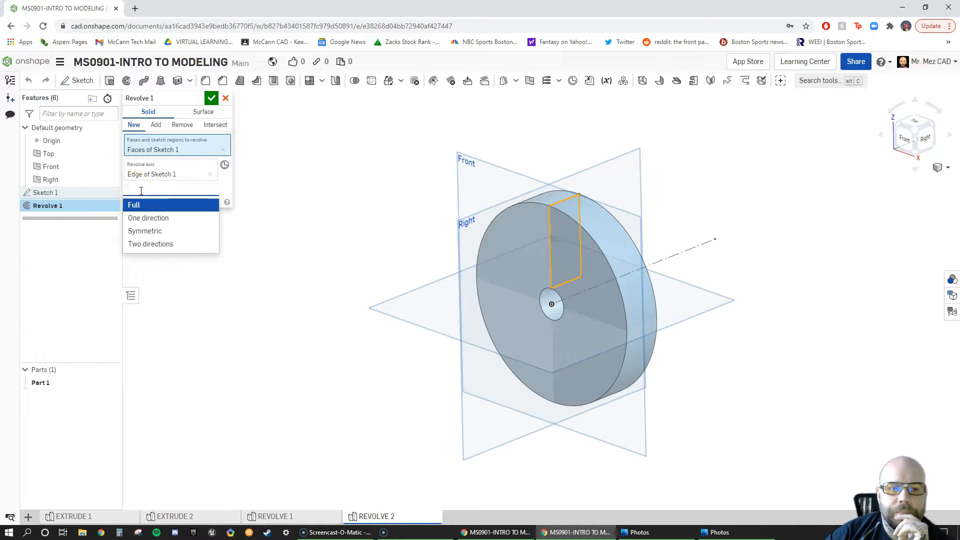
left_click(136, 205)
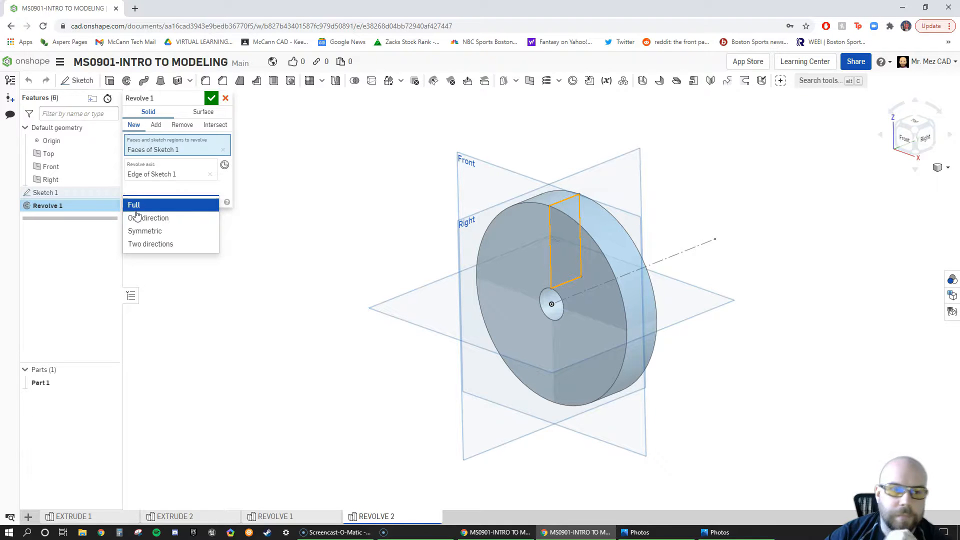
left_click(136, 218)
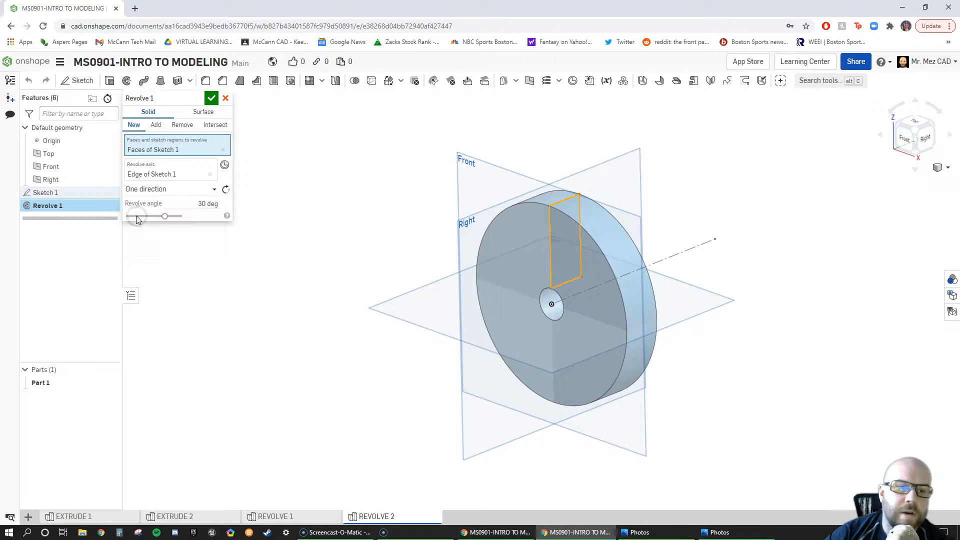
Step: Try one-direction revolve angles of 180 and 270 degrees for the disc and inspect the partial solid
left_click(204, 205)
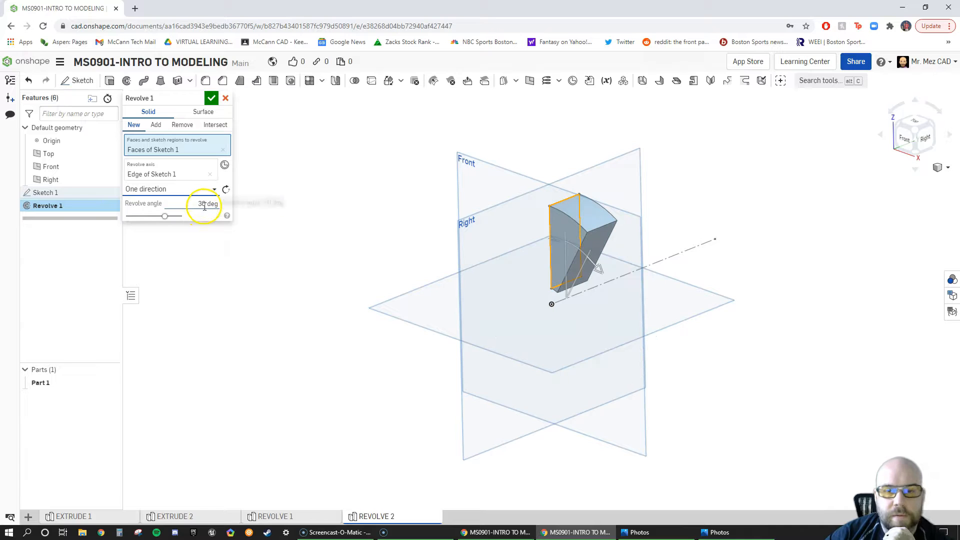
left_click(204, 205)
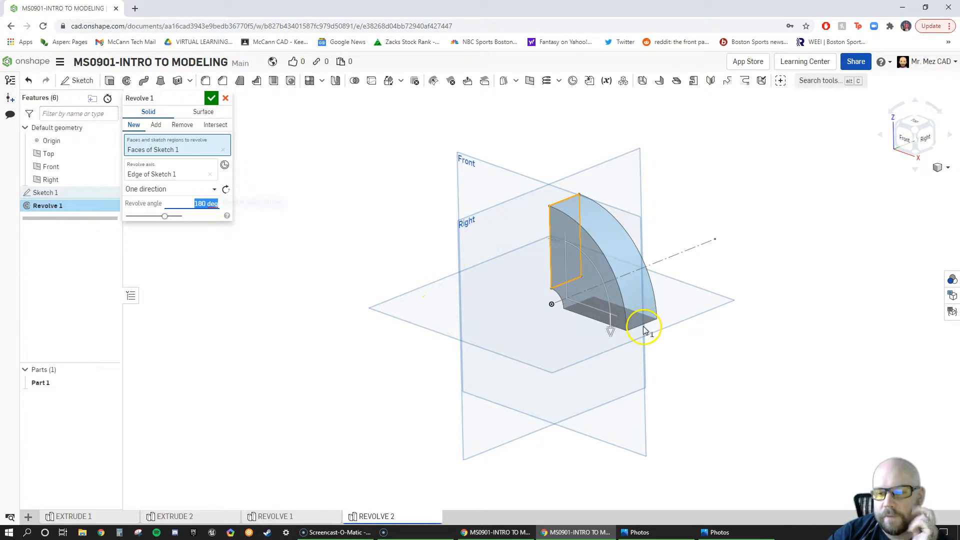
right_click_drag(727, 359, 757, 362)
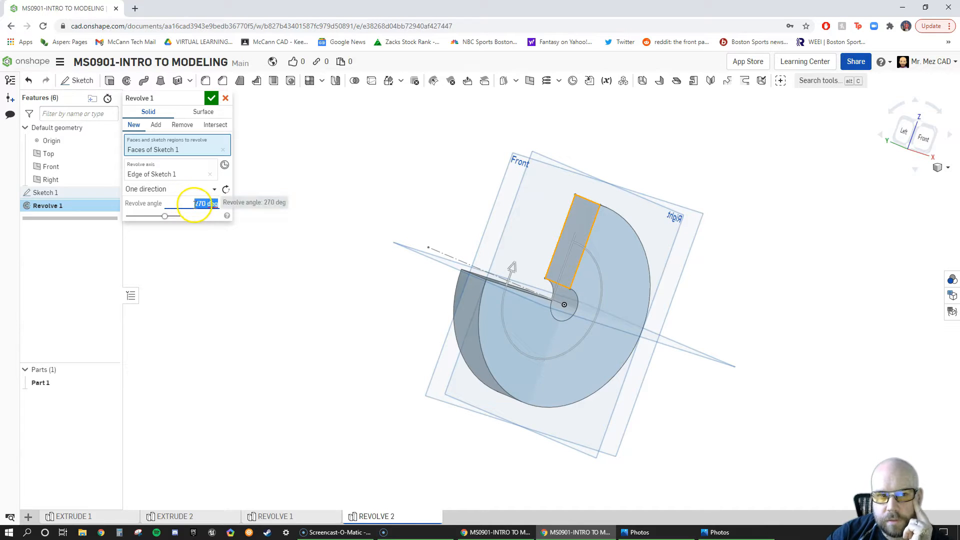
Step: Set the one-direction revolve angle to 360 and then 359 degrees, and inspect the disc around the sketch profile
type("36")
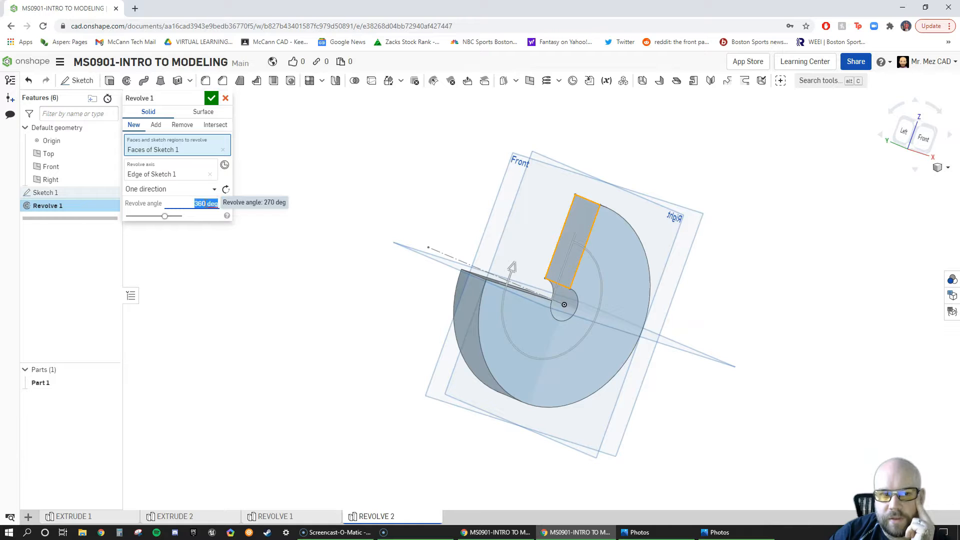
right_click_drag(631, 248, 604, 246)
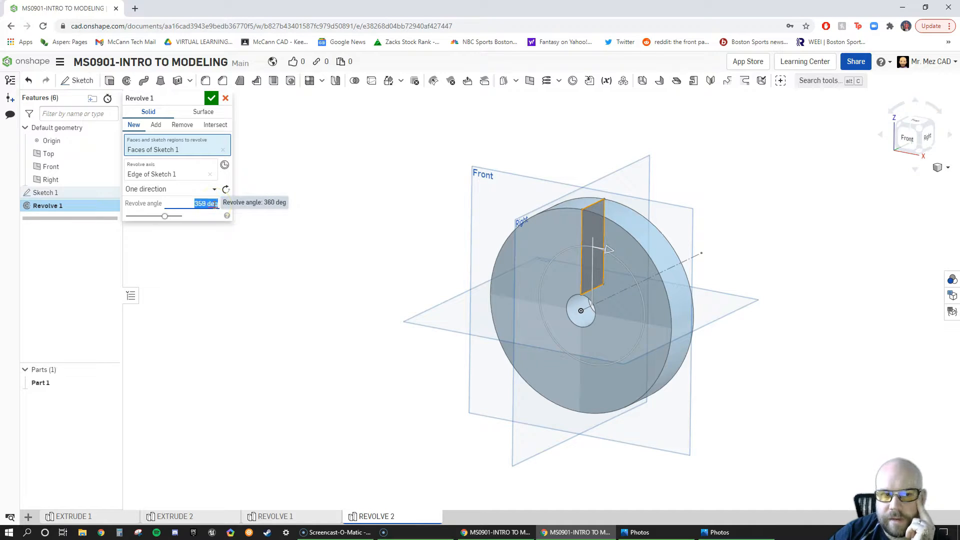
scroll(581, 229, "down", 4)
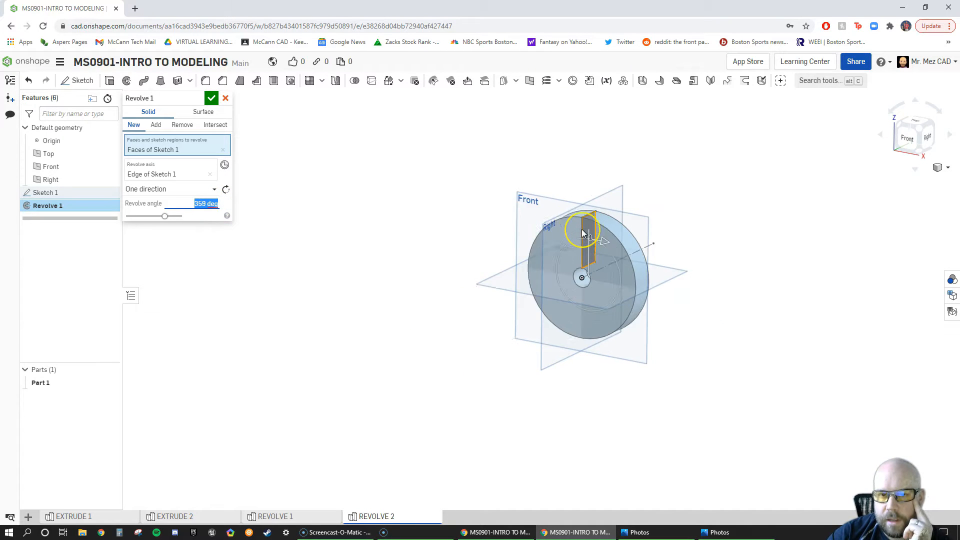
scroll(581, 229, "up", 6)
right_click_drag(580, 229, 653, 255)
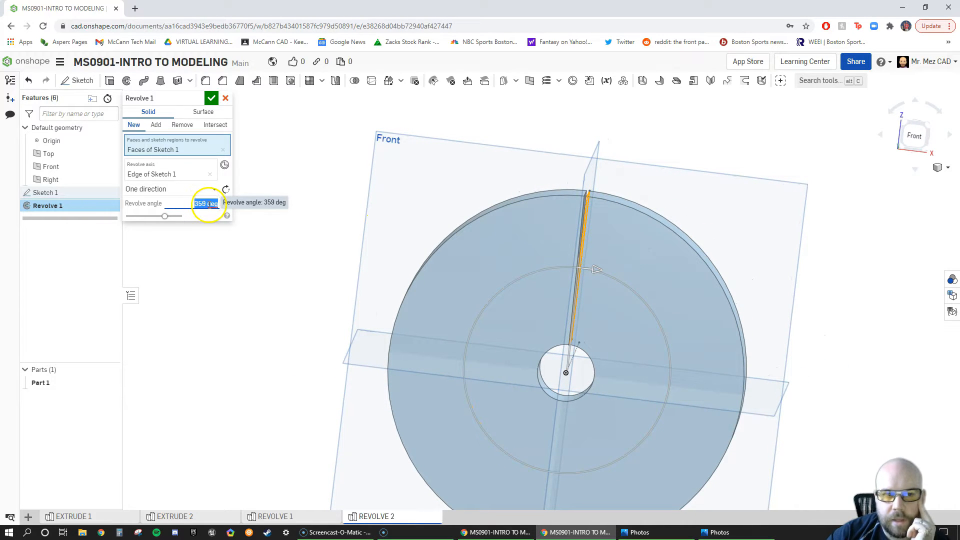
Step: Change the revolve extent to Full and inspect the disc around the sketch profile
left_click(165, 189)
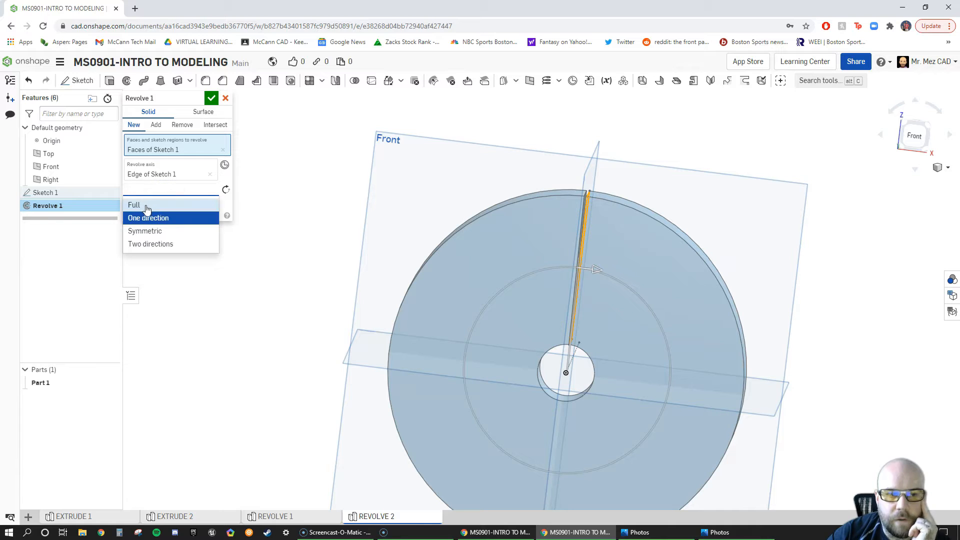
left_click(147, 206)
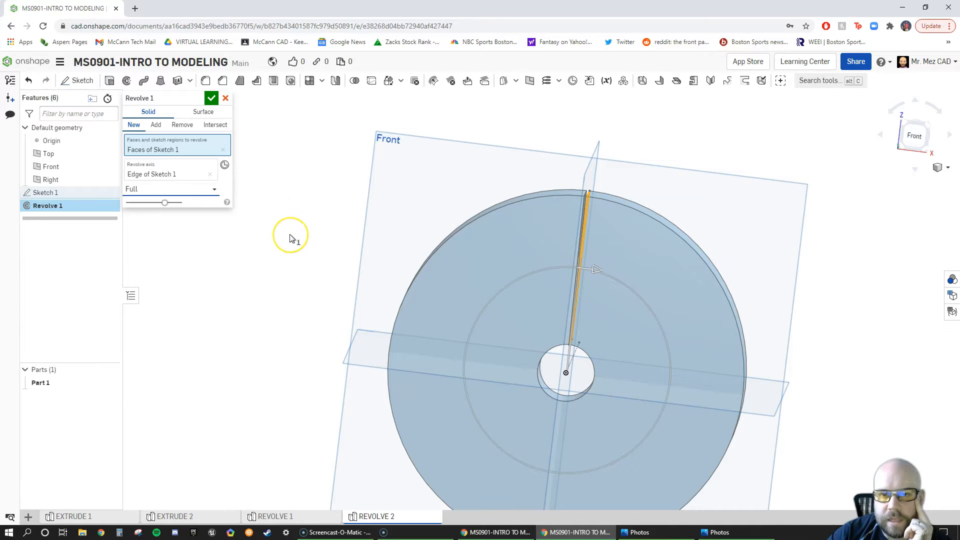
right_click_drag(550, 285, 512, 294)
scroll(452, 272, "up", 2)
scroll(452, 273, "down", 4)
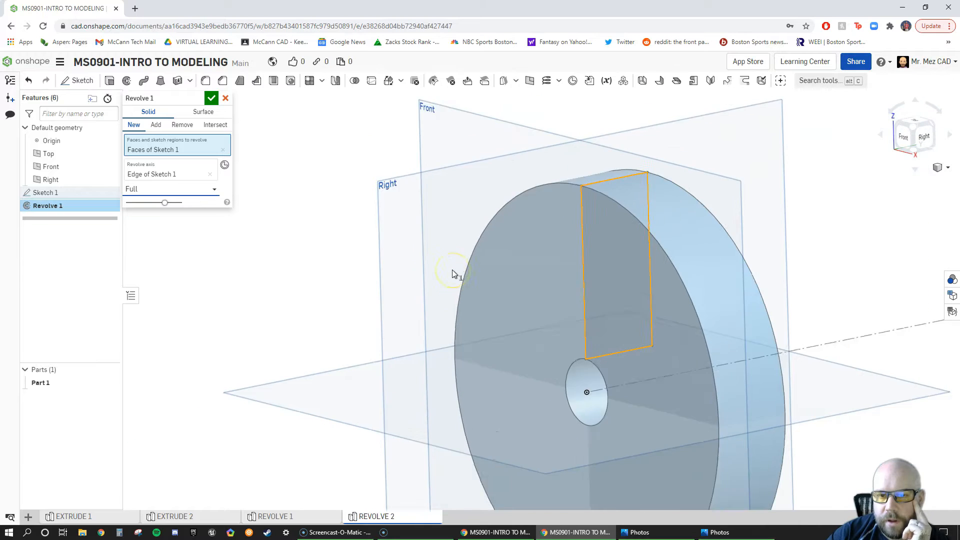
scroll(453, 272, "down", 2)
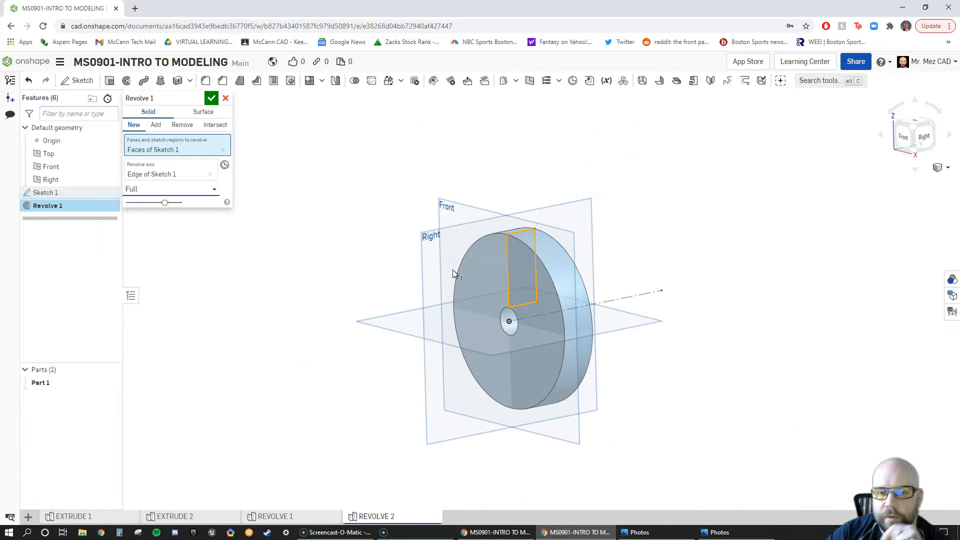
Step: Try a Symmetric revolve extent with an angle of 60 degrees
left_click(161, 193)
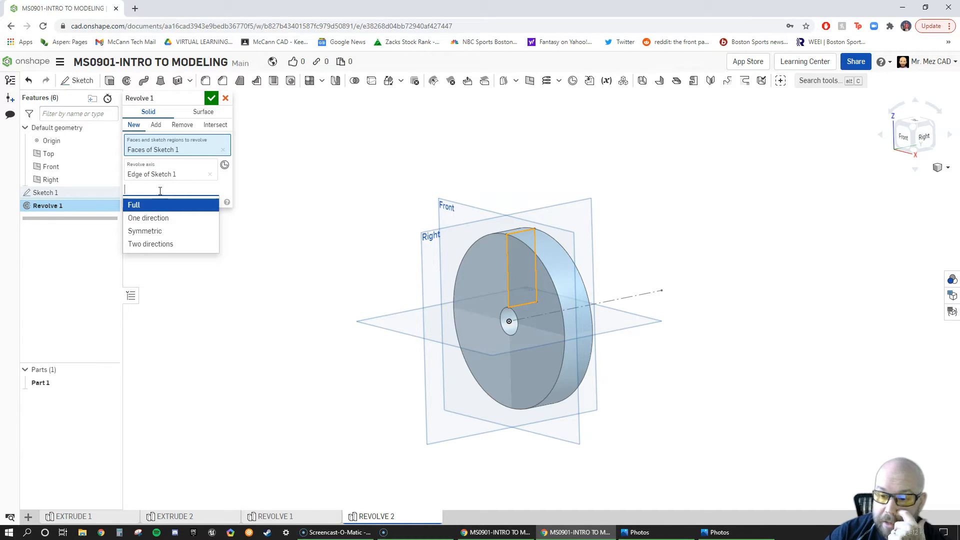
left_click(148, 233)
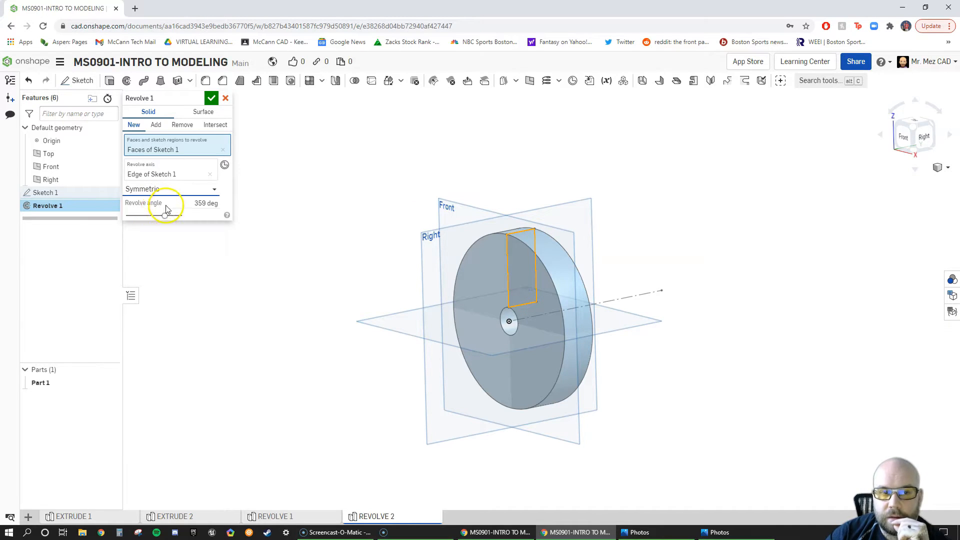
left_click(200, 205)
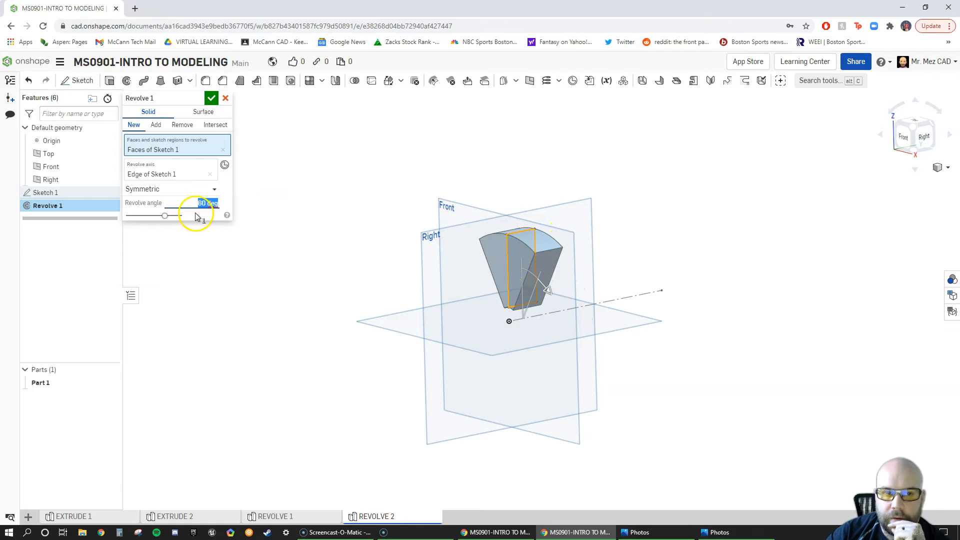
Step: Return the revolve extent to Full, accept the feature and show the disc in the isometric view
left_click(181, 190)
left_click(160, 203)
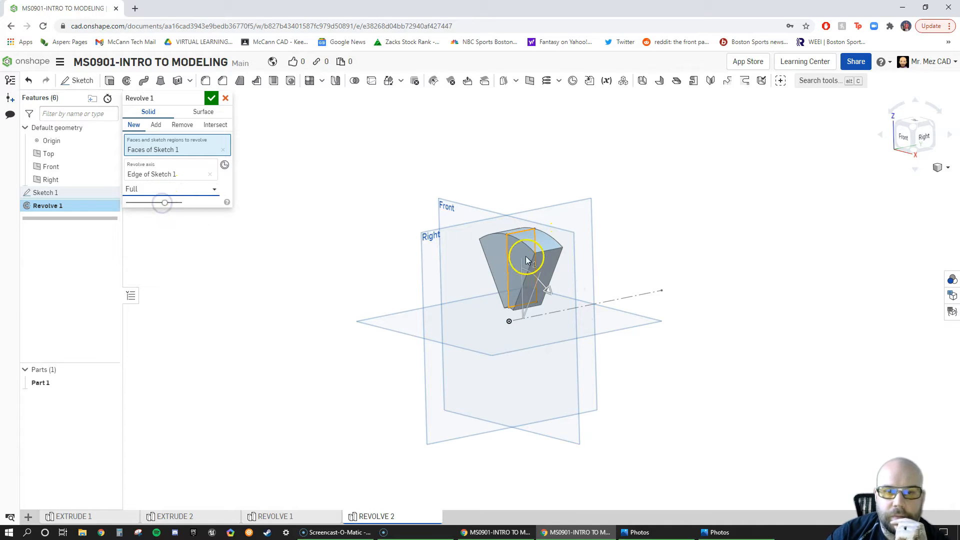
left_click(214, 99)
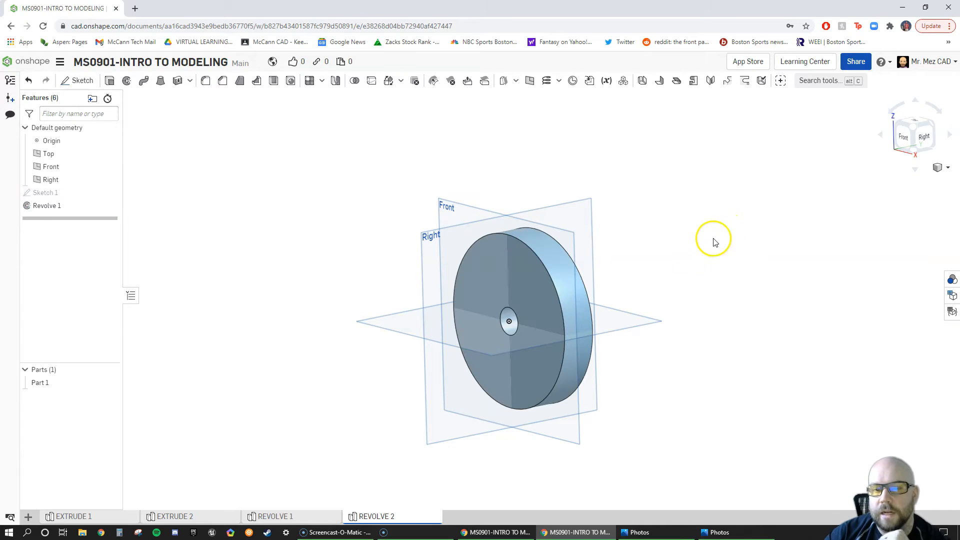
left_click(940, 167)
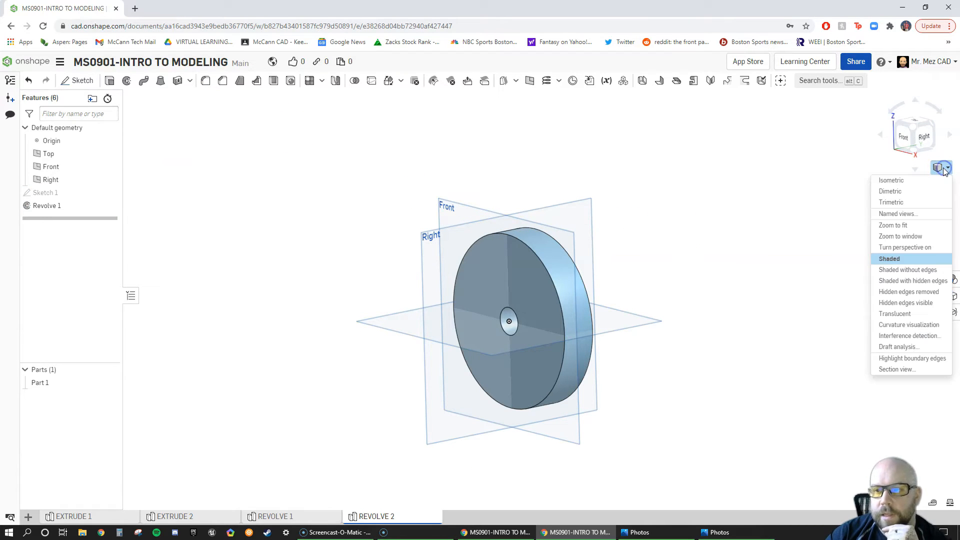
left_click(923, 183)
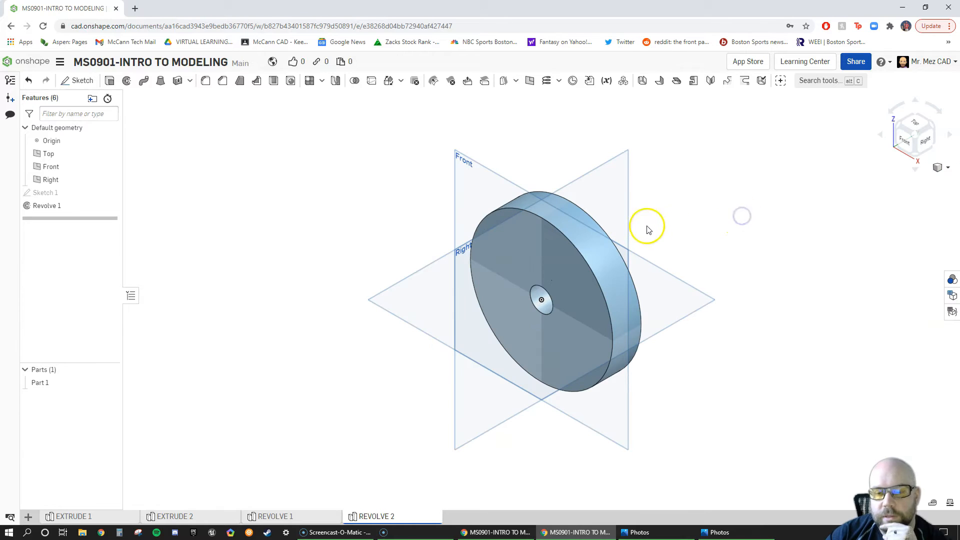
Step: Compare the disc in Shaded without edges, Hidden edges removed, Hidden edges visible and Translucent display, and return to Shaded
left_click(941, 168)
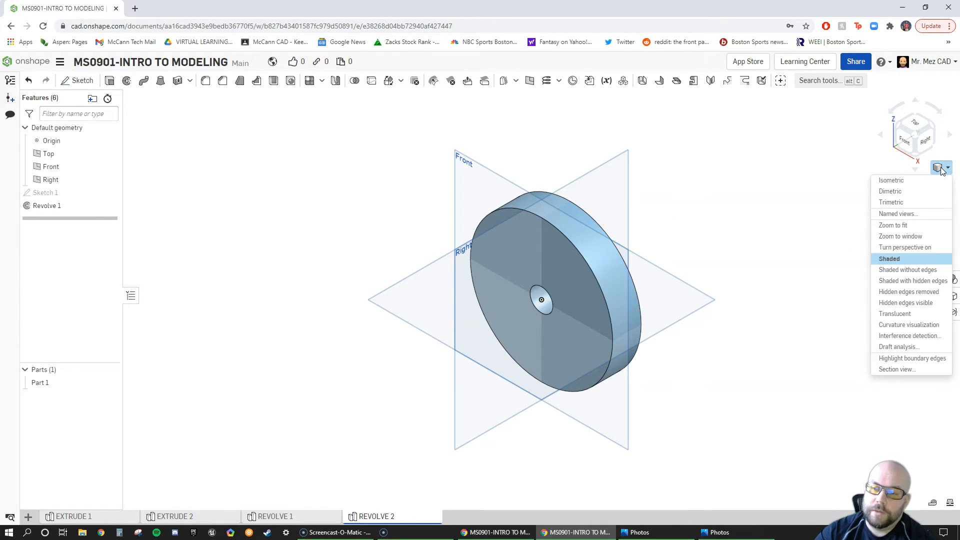
left_click(909, 271)
left_click(940, 168)
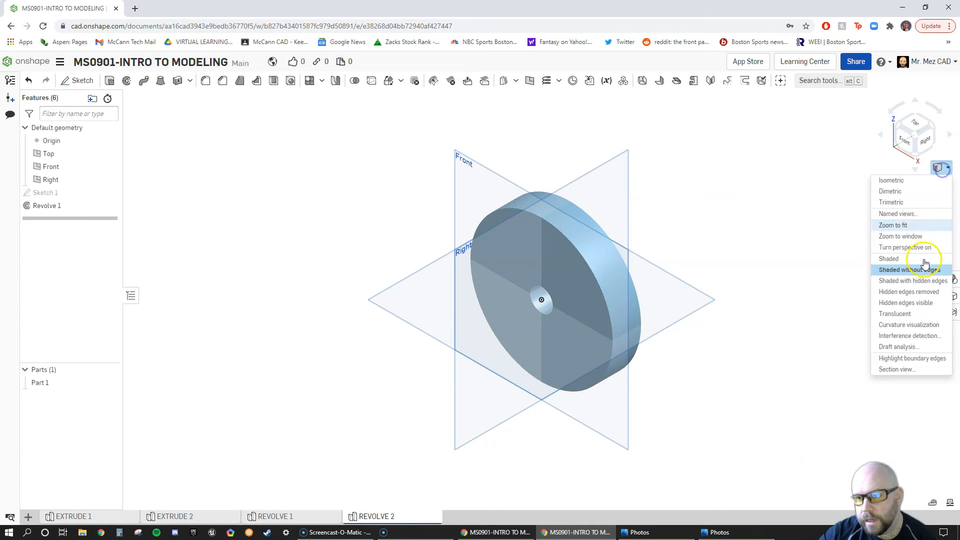
left_click(913, 293)
left_click(941, 168)
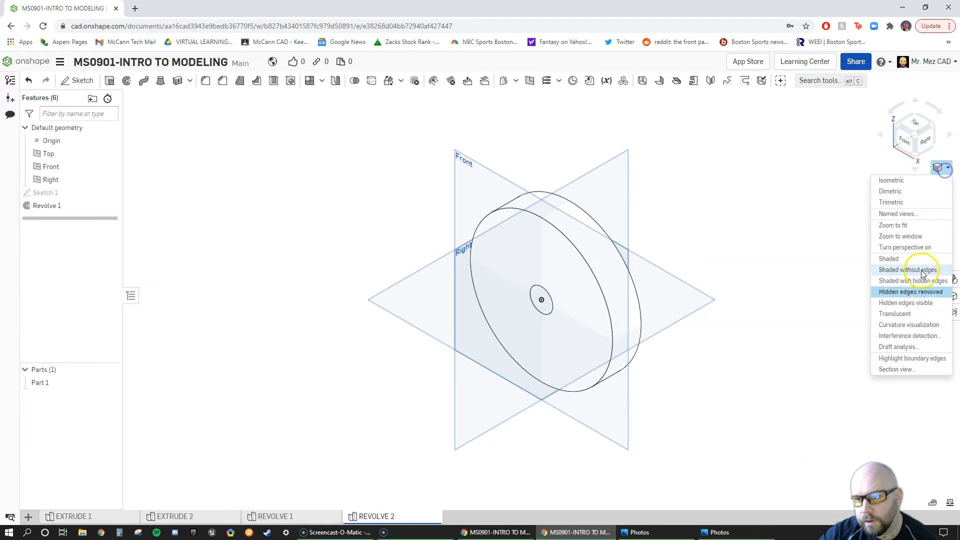
left_click(917, 304)
left_click(941, 167)
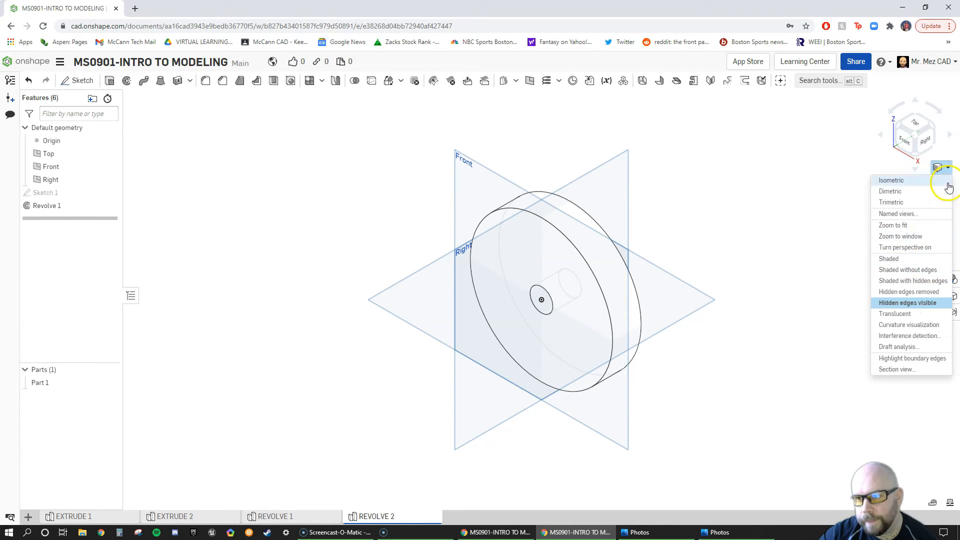
left_click(905, 313)
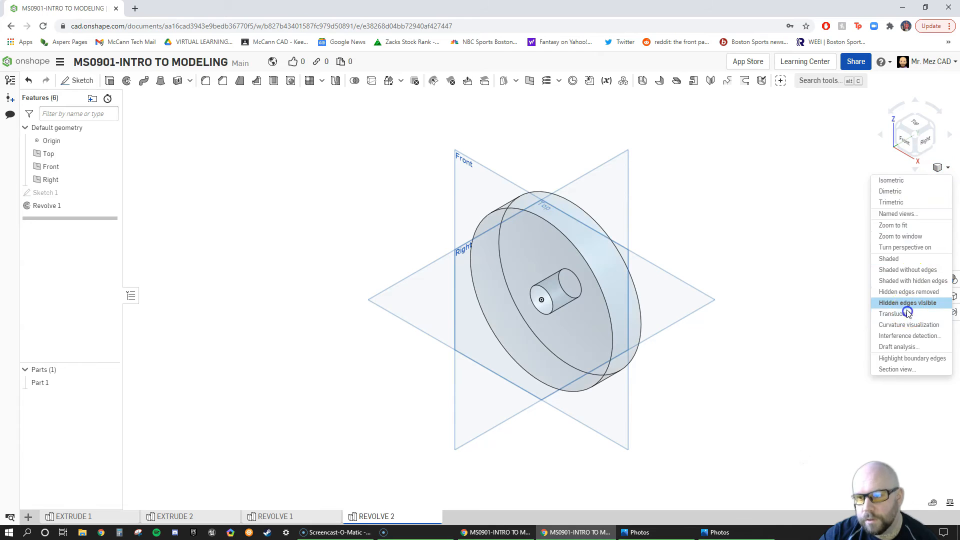
left_click(940, 170)
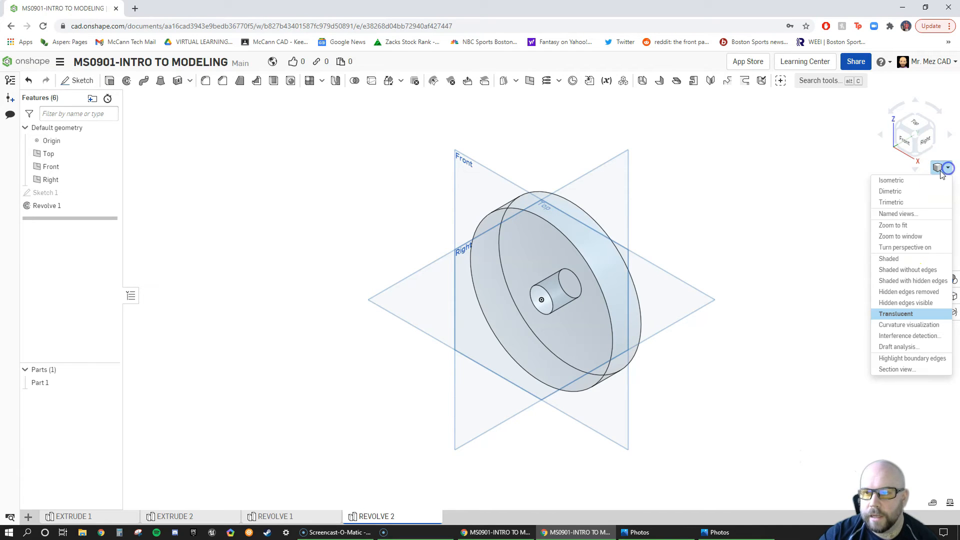
left_click(907, 259)
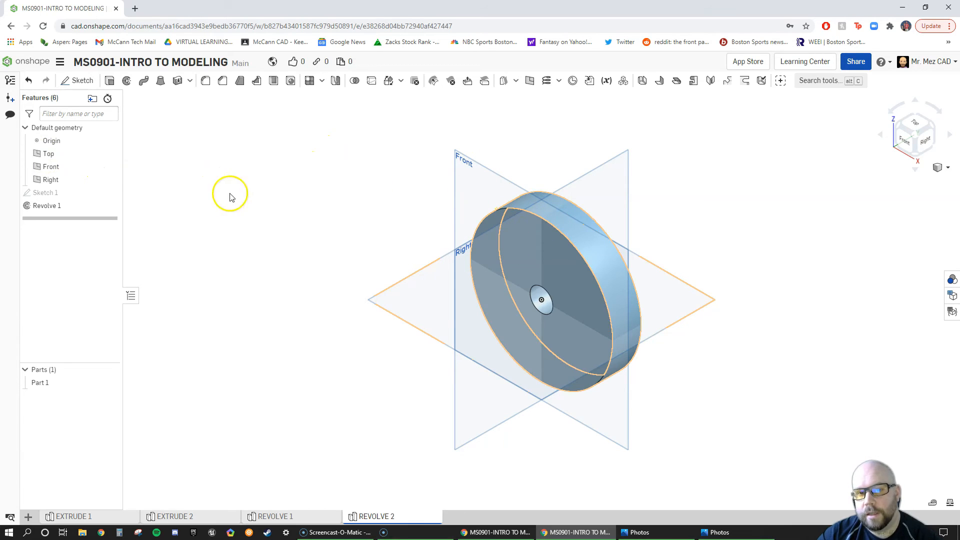
Step: Hide the Top, Front and Right default planes
left_click(110, 154)
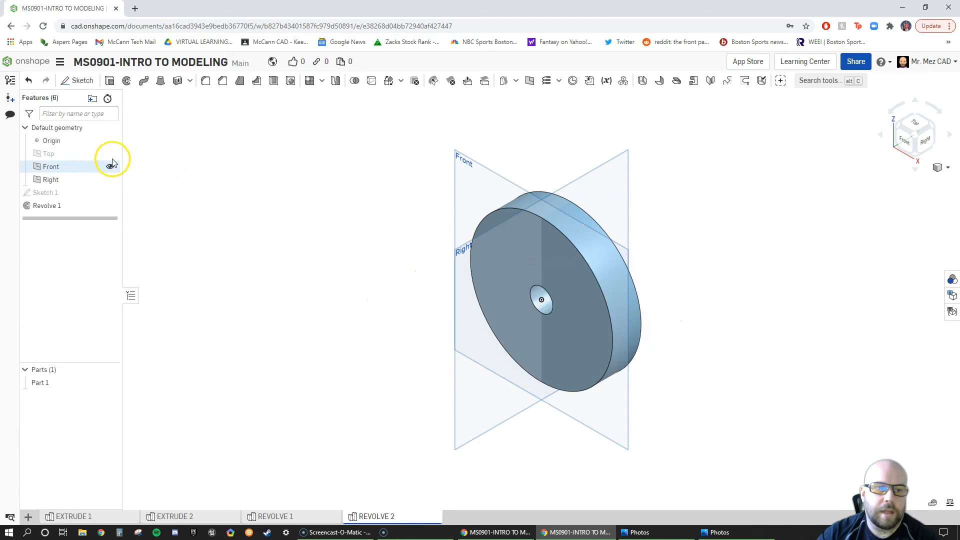
left_click(111, 167)
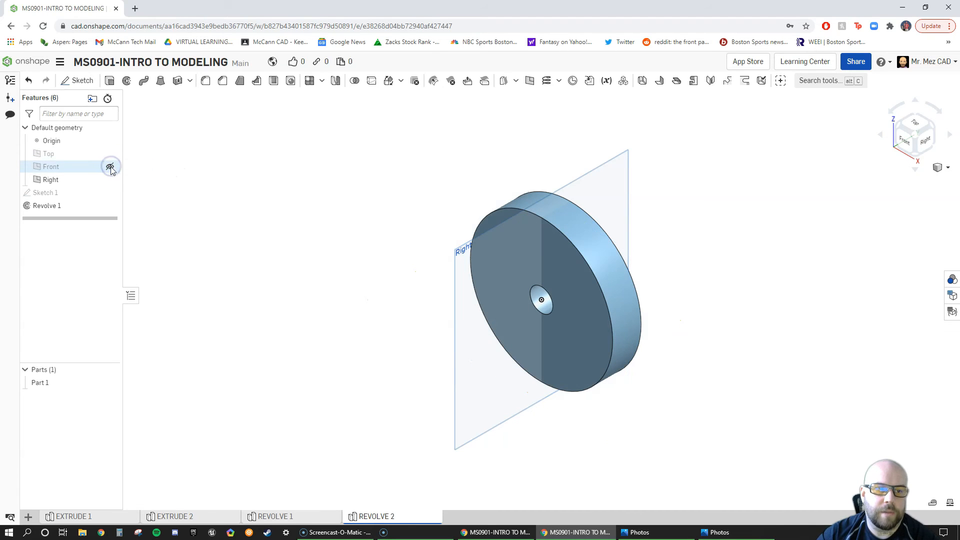
left_click(111, 180)
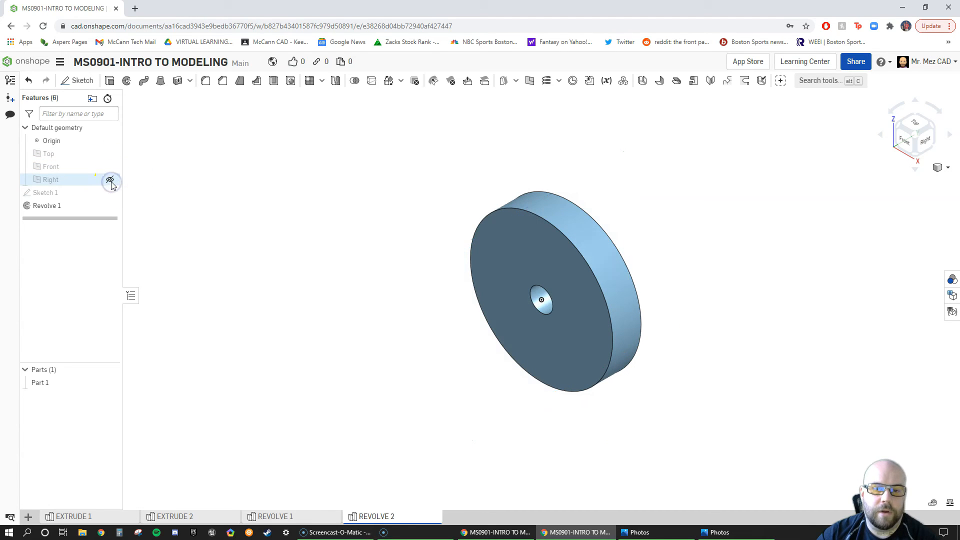